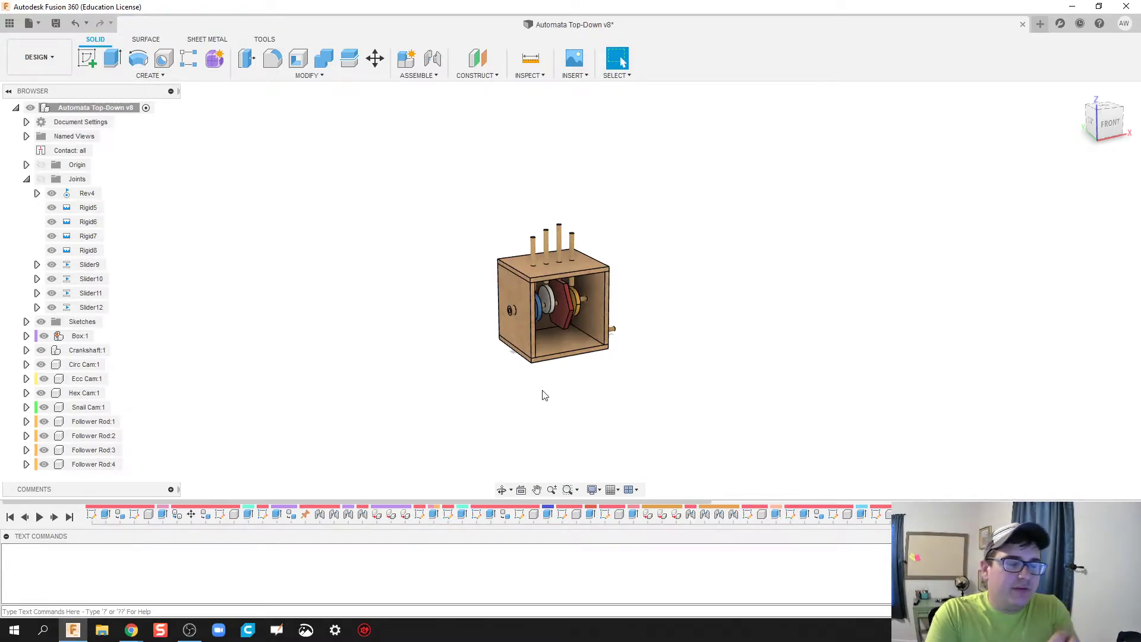
Step: Switch from DESIGN to the RENDER workspace and pan the automata box and its shadow into frame
click(65, 67)
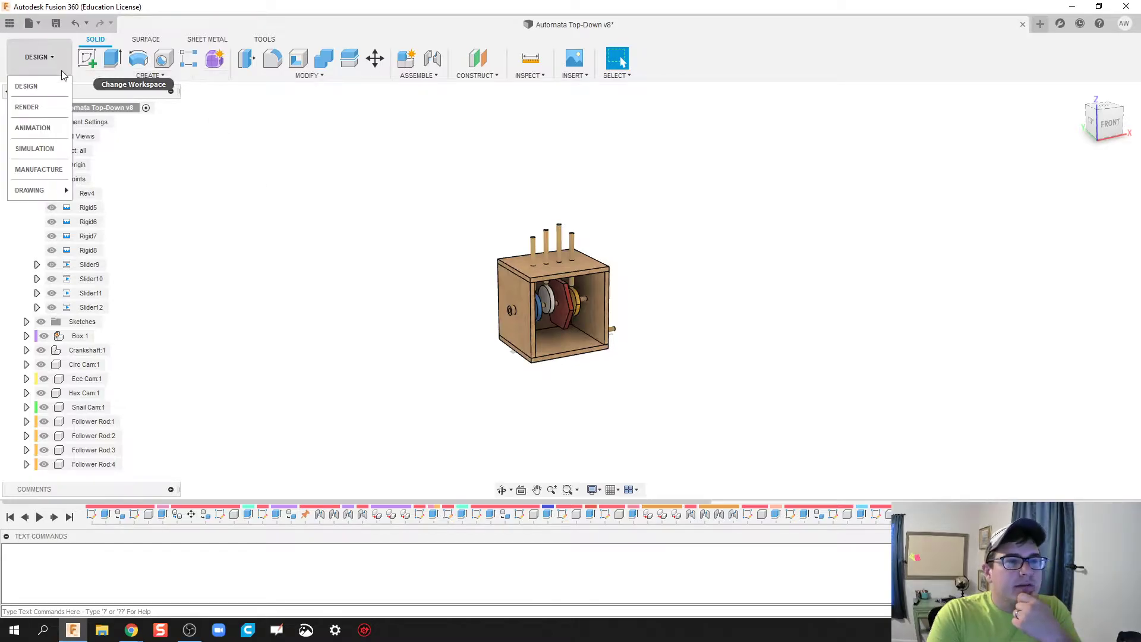
click(47, 62)
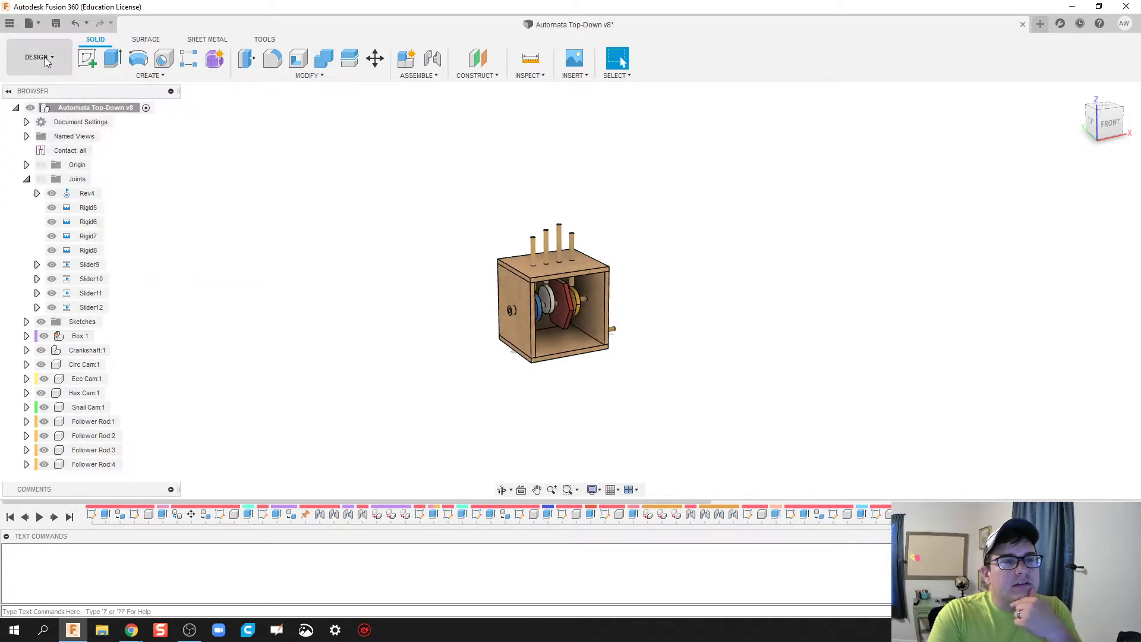
click(47, 62)
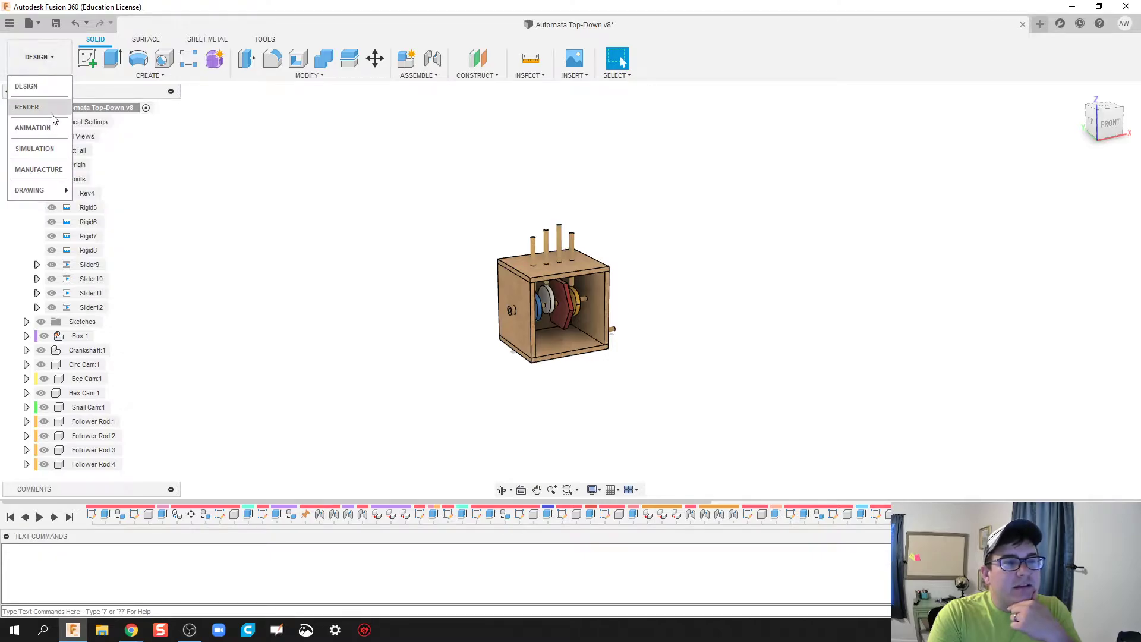
click(27, 107)
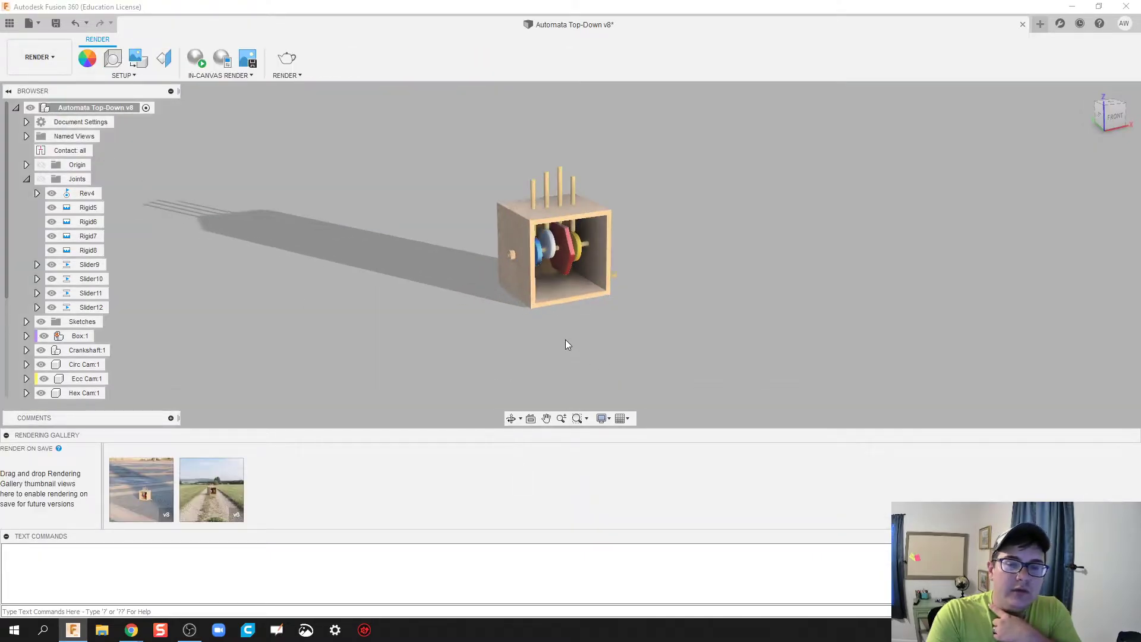
middle_drag(565, 345, 557, 368)
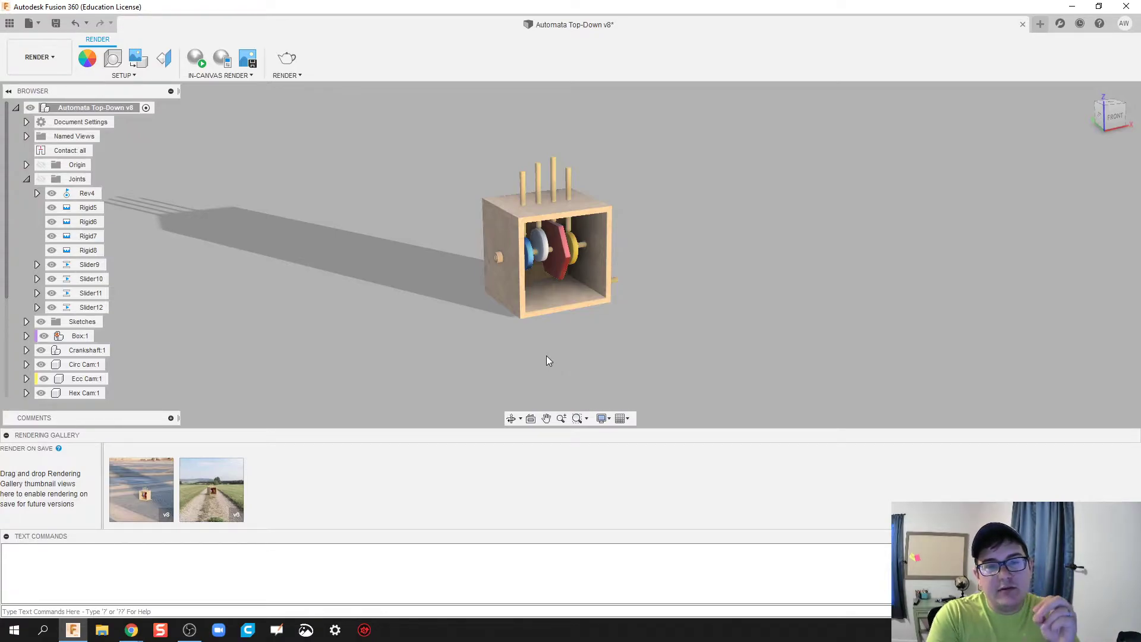
shift+middle_drag(543, 377, 541, 391)
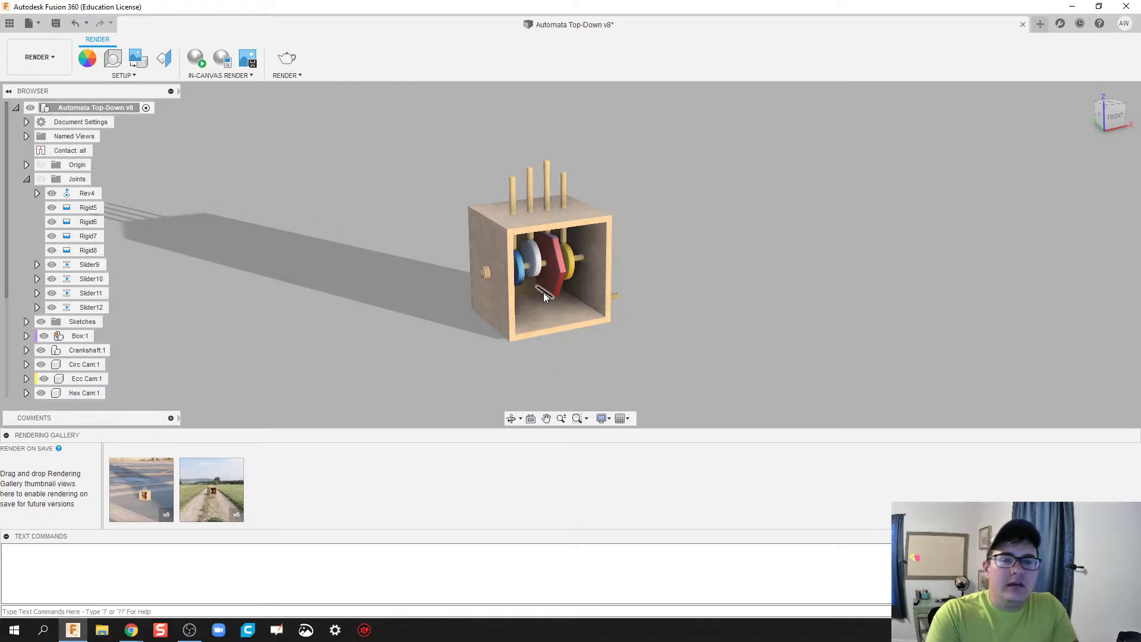
Step: Open Scene Settings and apply a bright green solid background colour
click(114, 66)
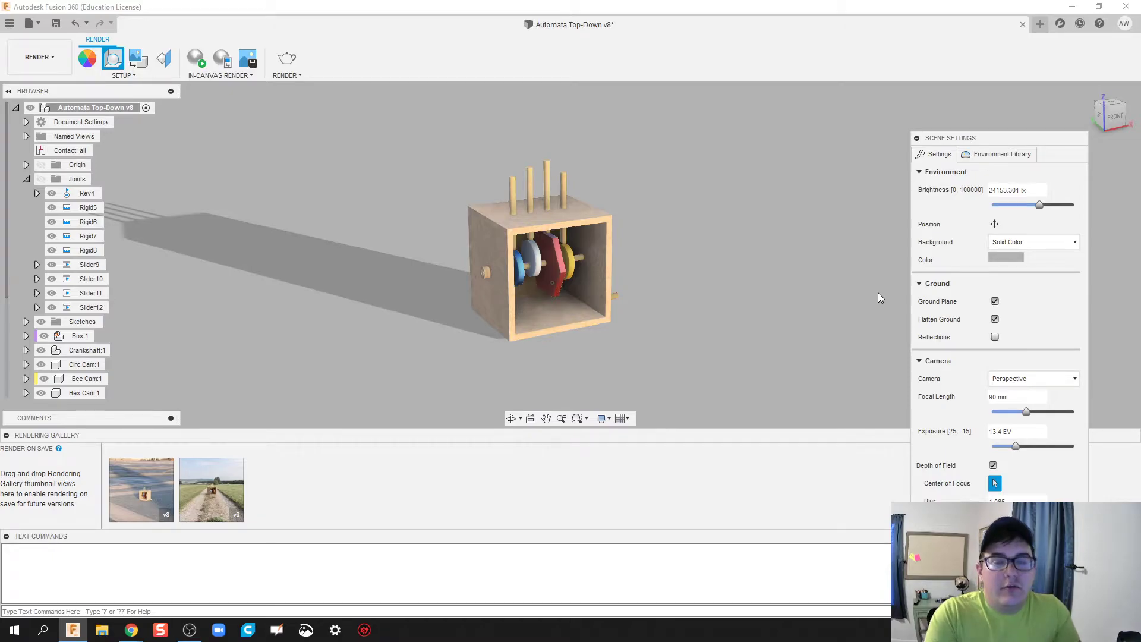
click(1012, 258)
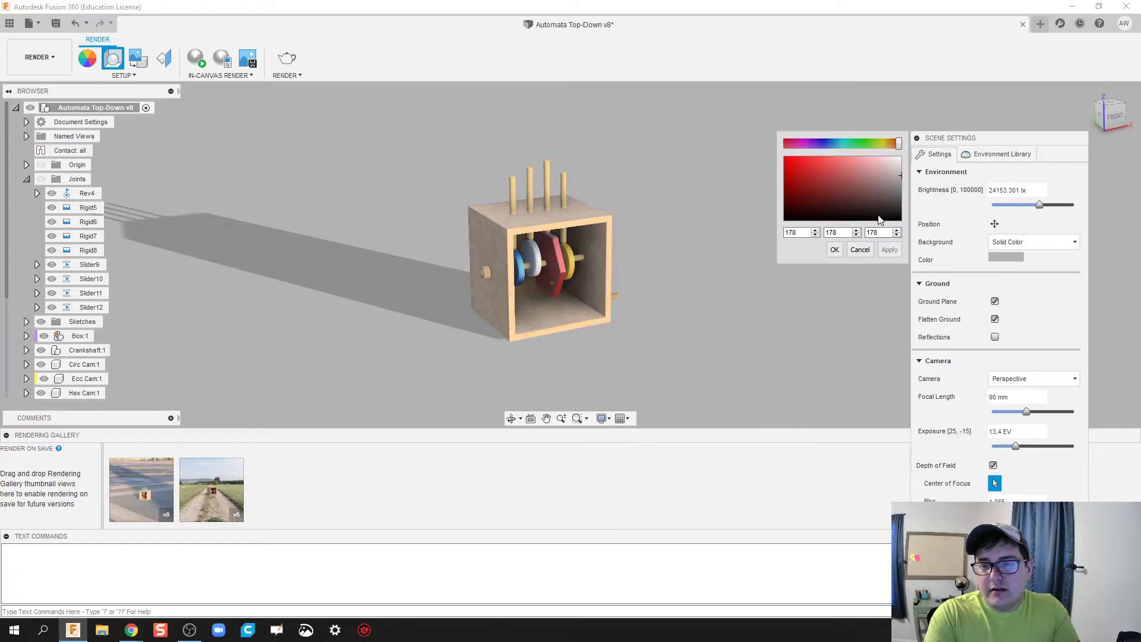
drag(899, 143, 870, 144)
drag(856, 191, 793, 162)
click(835, 250)
click(886, 250)
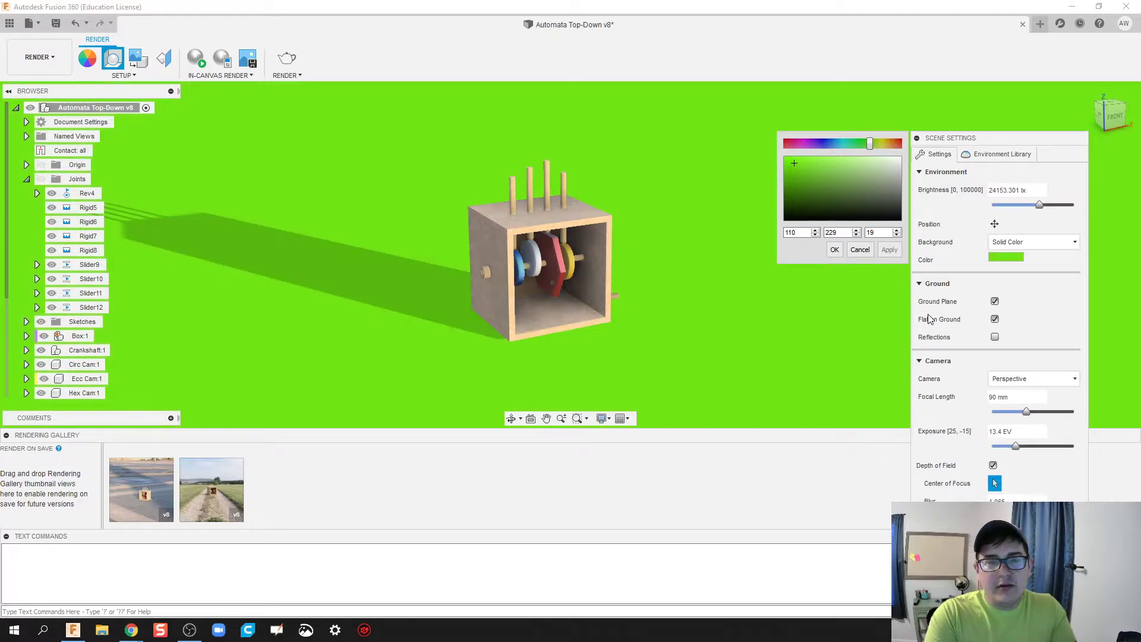
Step: Try red, then apply a light grey (210, 210, 210) background and close the colour picker
drag(871, 145, 899, 144)
scroll(800, 144, down, 3)
drag(797, 162, 905, 173)
click(890, 250)
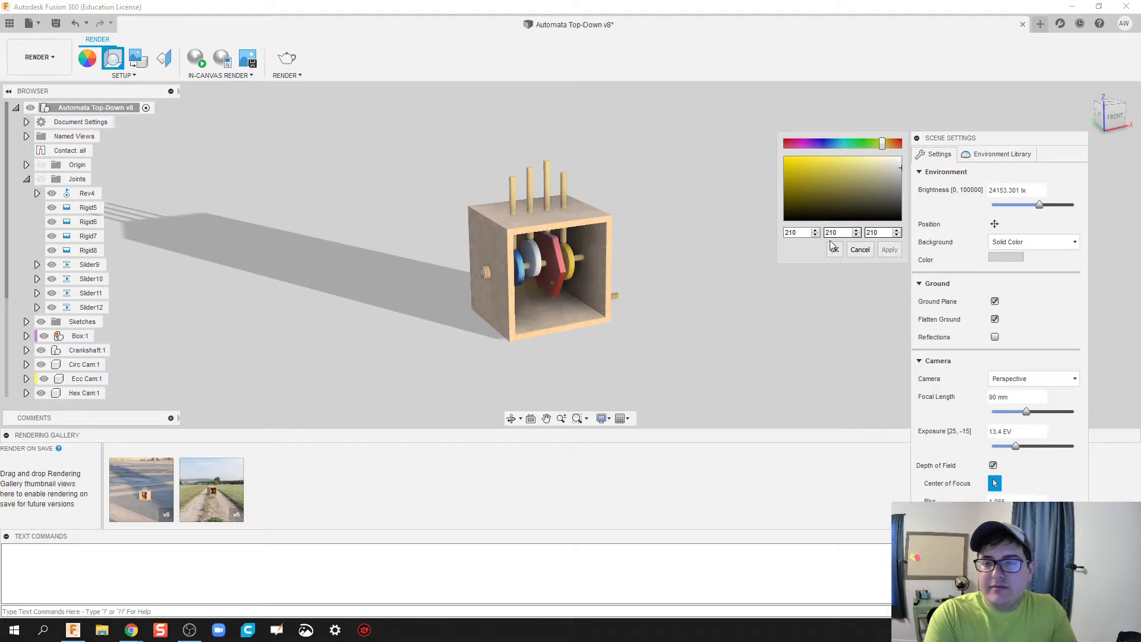
click(860, 250)
Step: Set Background to the cobblestone Environment, zoom out, and raise brightness to 26714 lx
click(1046, 244)
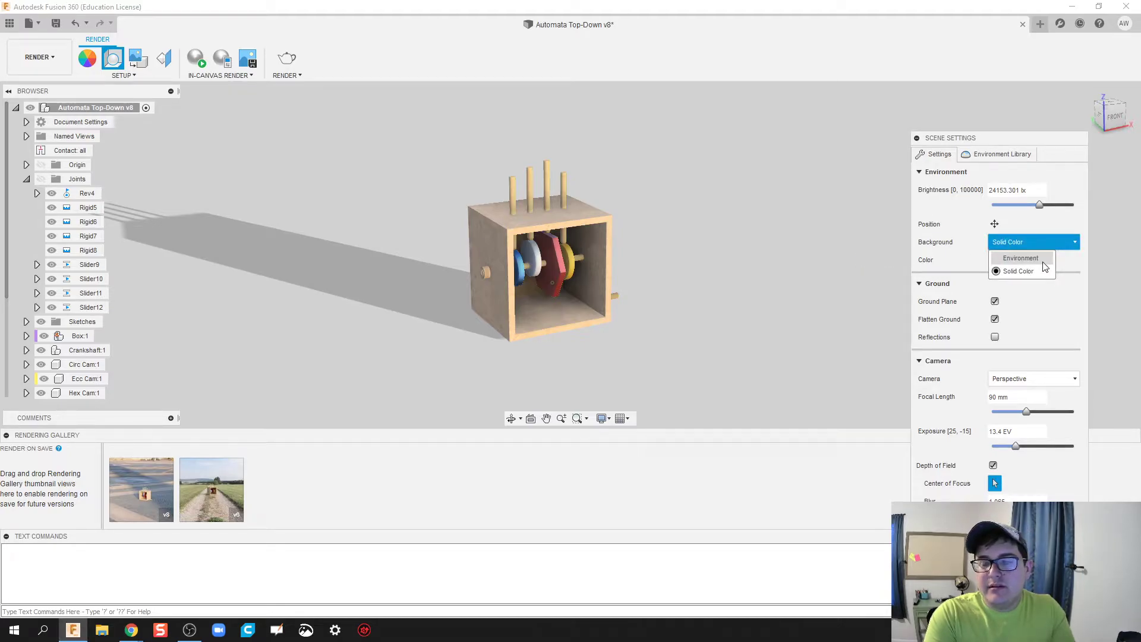
click(1022, 259)
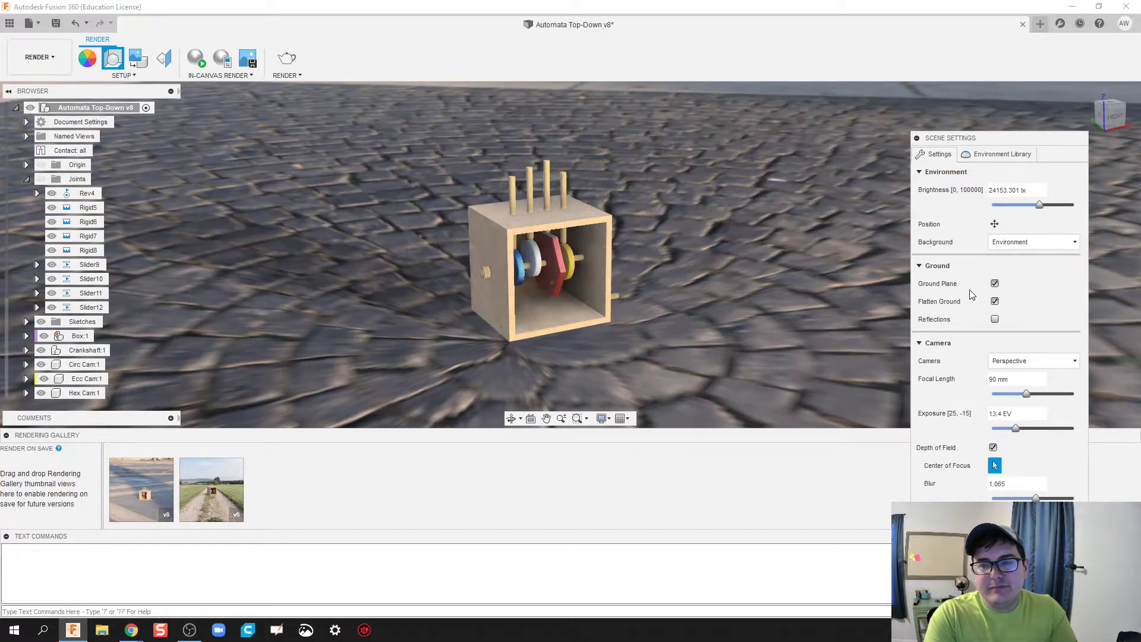
scroll(666, 301, down, 3)
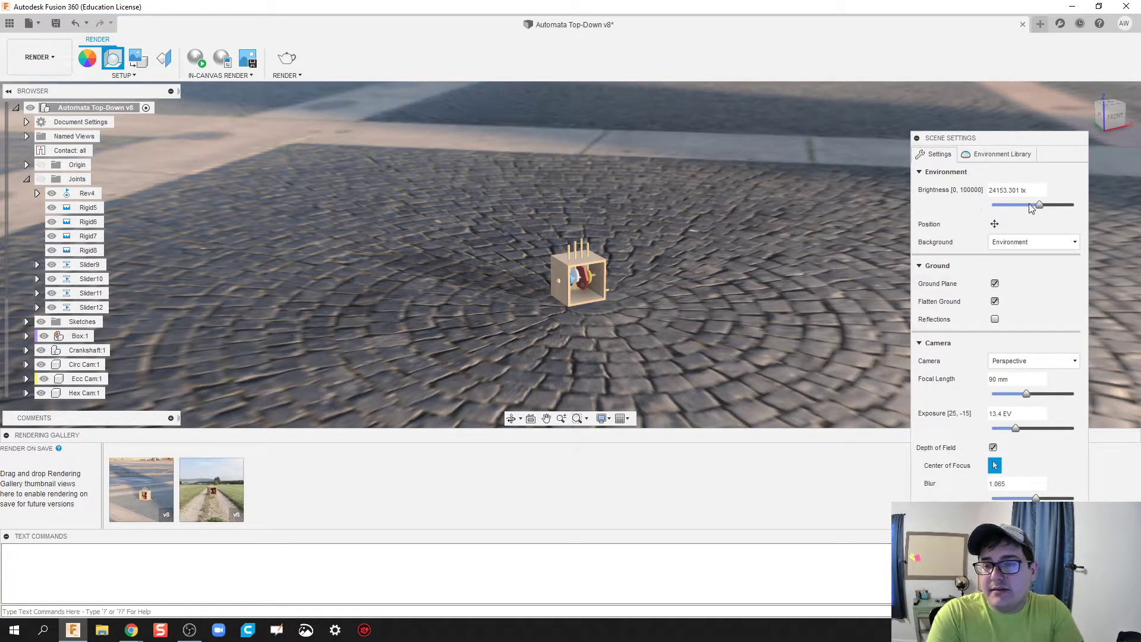
mouse_move(1037, 205)
mouse_down()
mouse_move(1026, 206)
mouse_move(1052, 206)
mouse_move(1019, 206)
mouse_move(1051, 207)
mouse_move(1040, 206)
mouse_up()
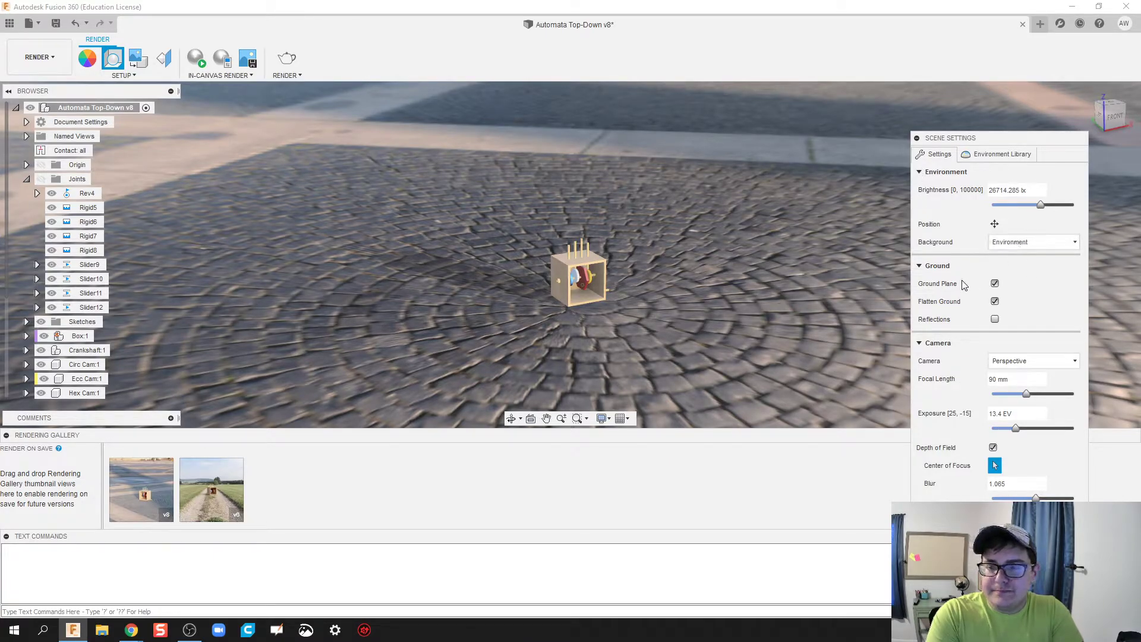
Step: Turn on environment Position, slide the plaza under the box, and lower Ground Scale to 0.058
click(995, 226)
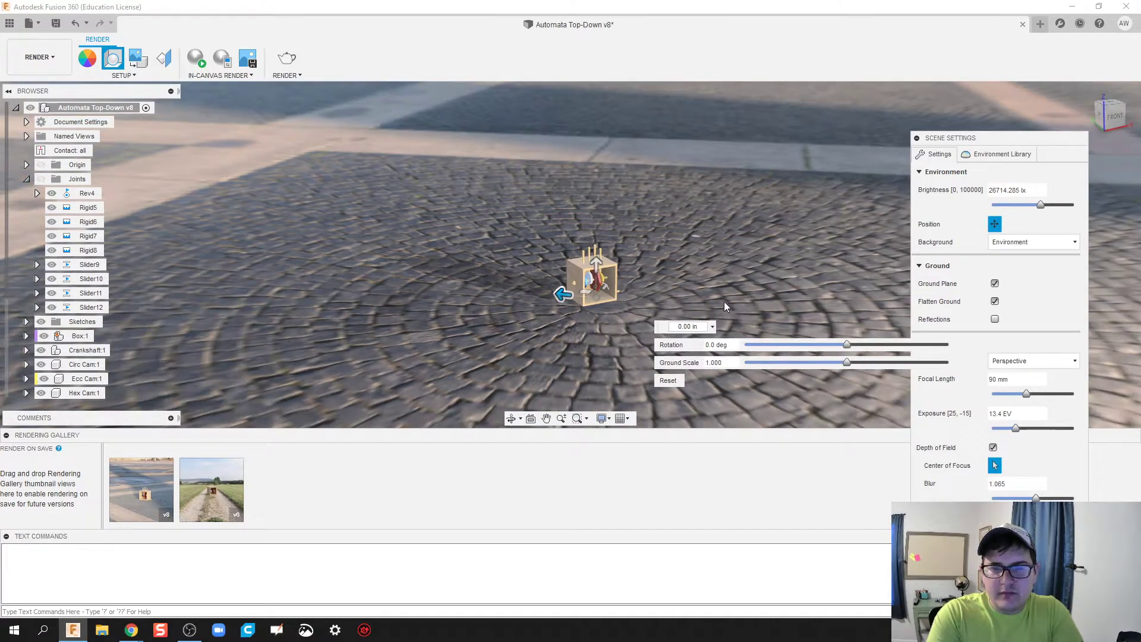
mouse_move(552, 294)
mouse_down()
mouse_move(435, 269)
mouse_move(836, 324)
mouse_move(772, 319)
mouse_move(695, 286)
mouse_move(480, 263)
mouse_move(556, 263)
mouse_move(399, 272)
mouse_move(551, 298)
mouse_up()
scroll(597, 297, up, 2)
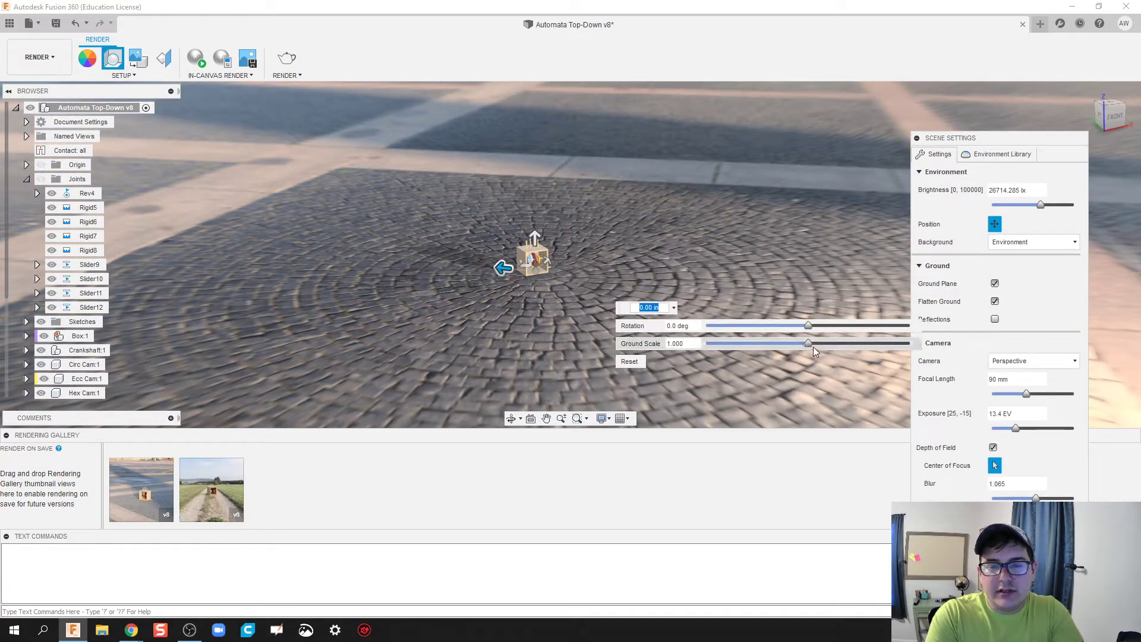
drag(808, 345, 704, 345)
Step: Raise Ground Scale to 0.866, view the plaza from above, and turn Position off
scroll(511, 280, up, 5)
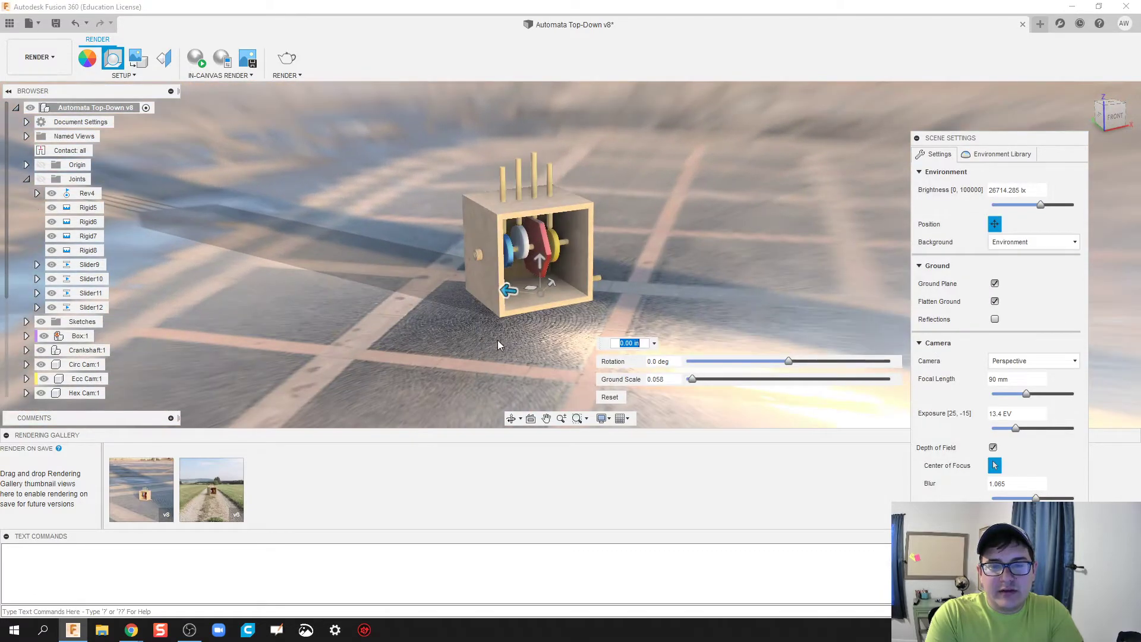
middle_drag(497, 340, 498, 358)
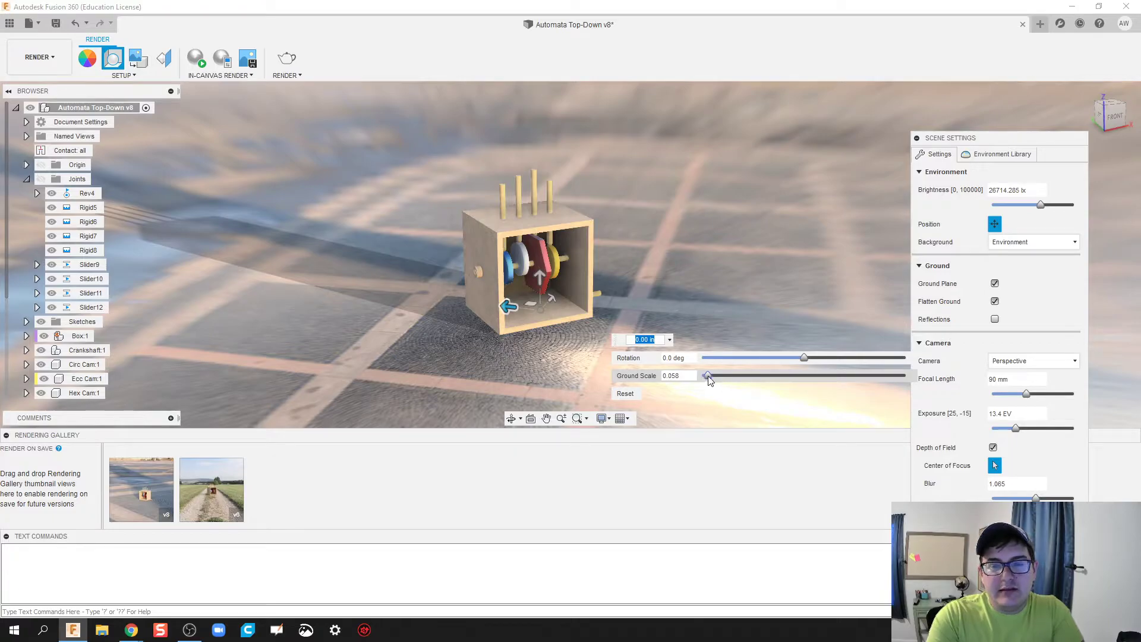
drag(710, 378, 790, 384)
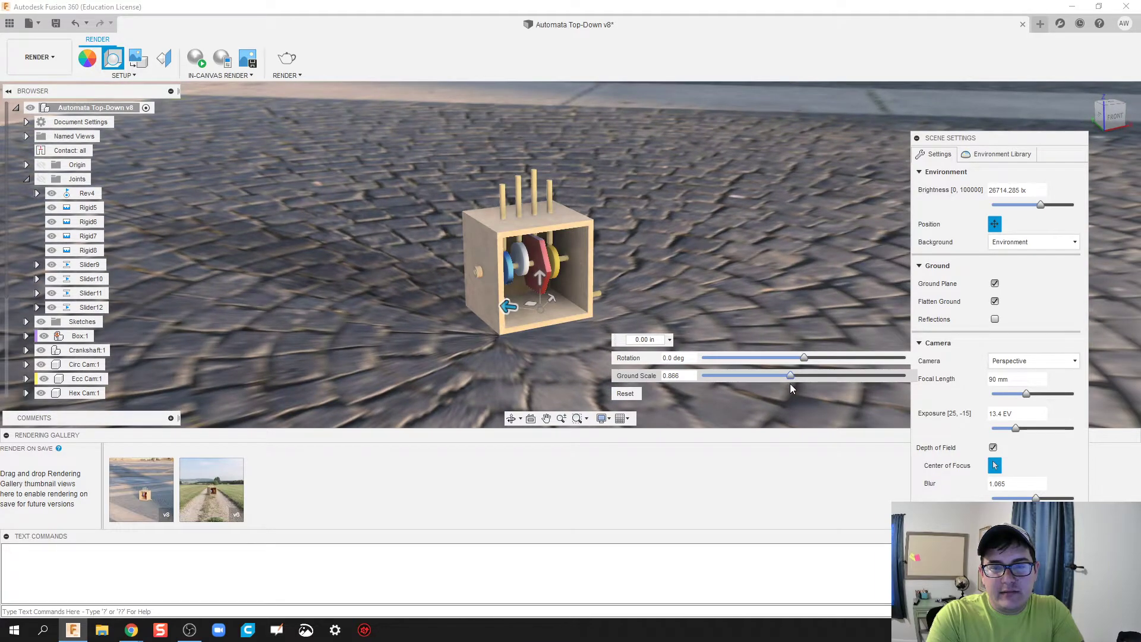
scroll(739, 395, down, 3)
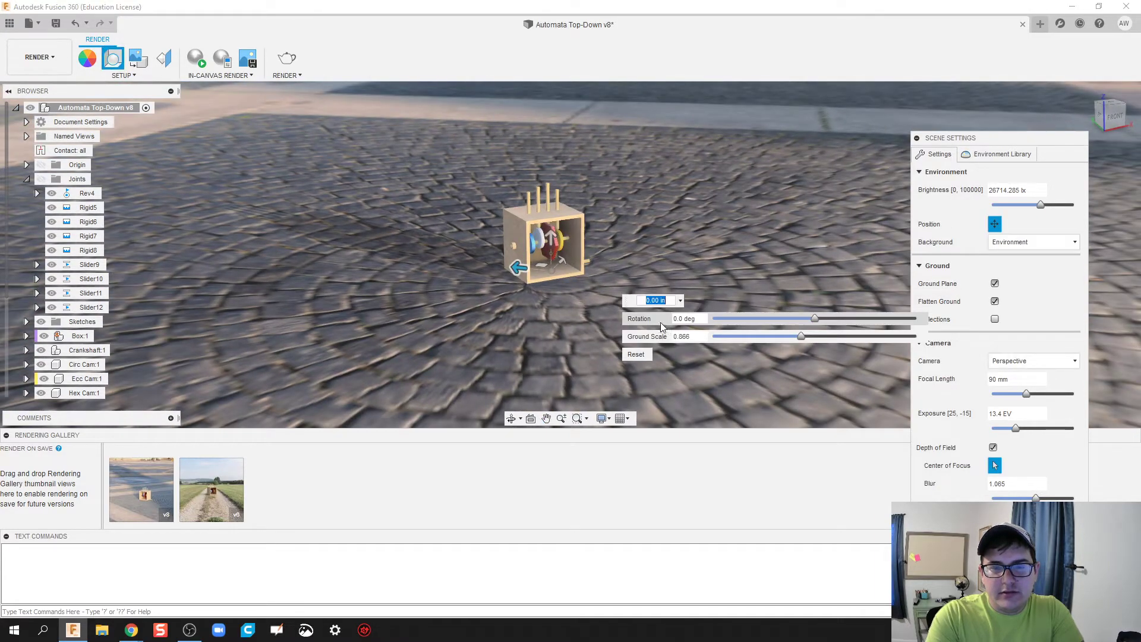
shift+middle_drag(662, 322, 475, 291)
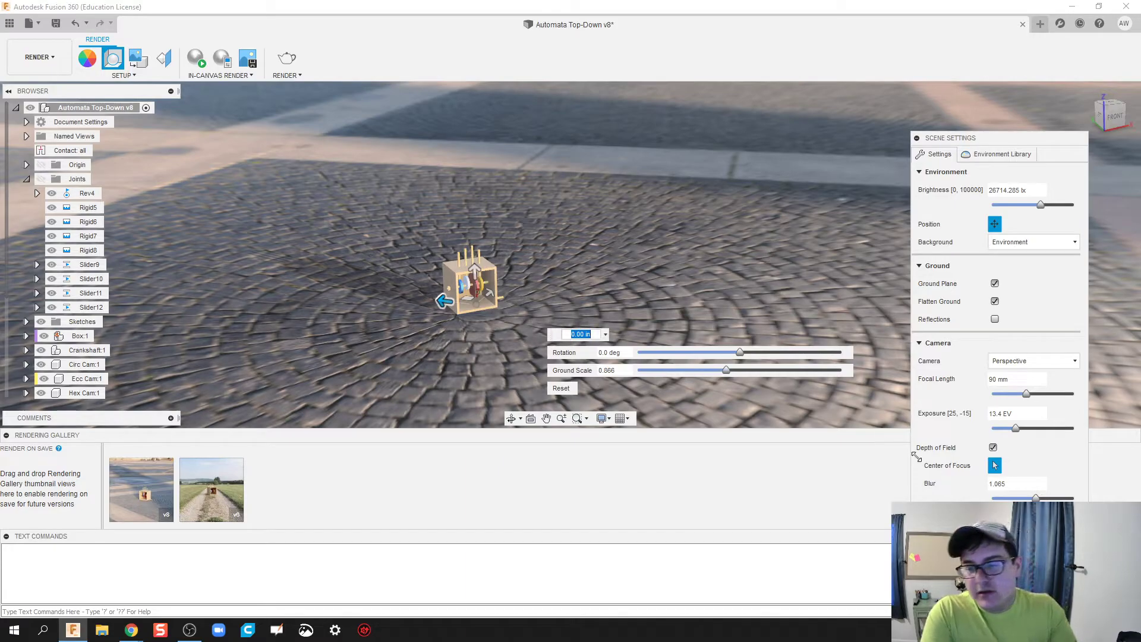
click(995, 224)
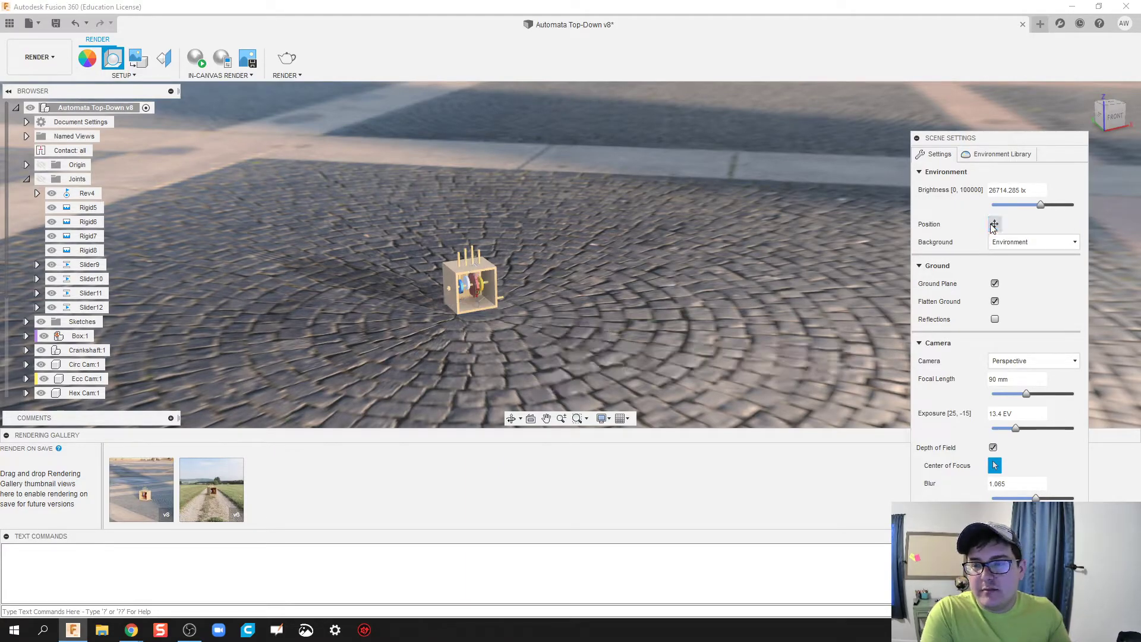
click(920, 172)
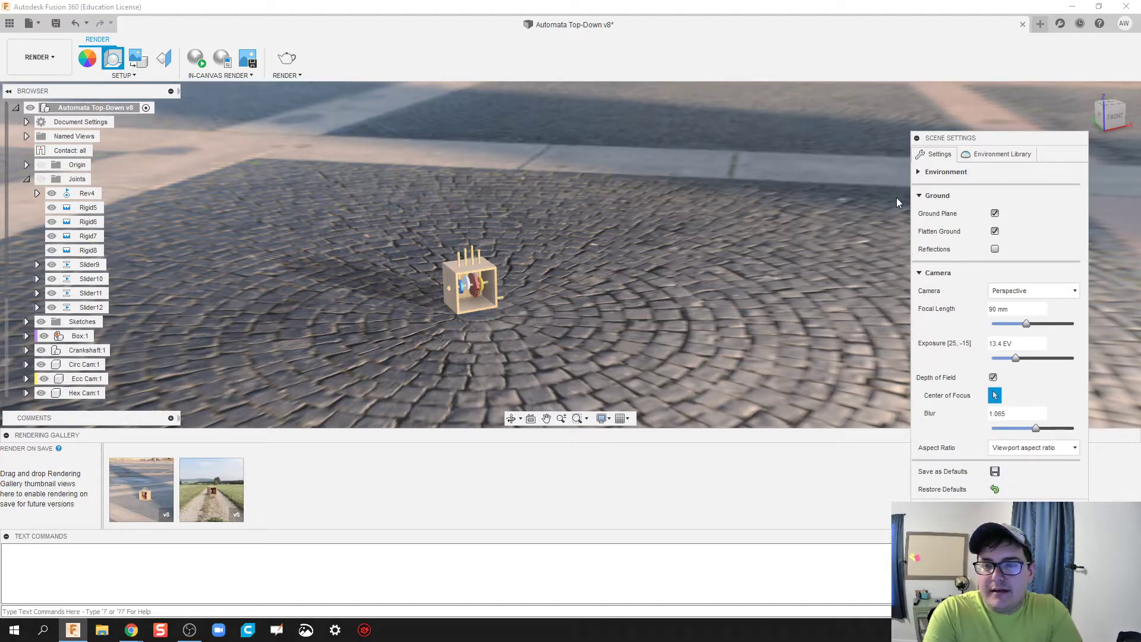
click(995, 214)
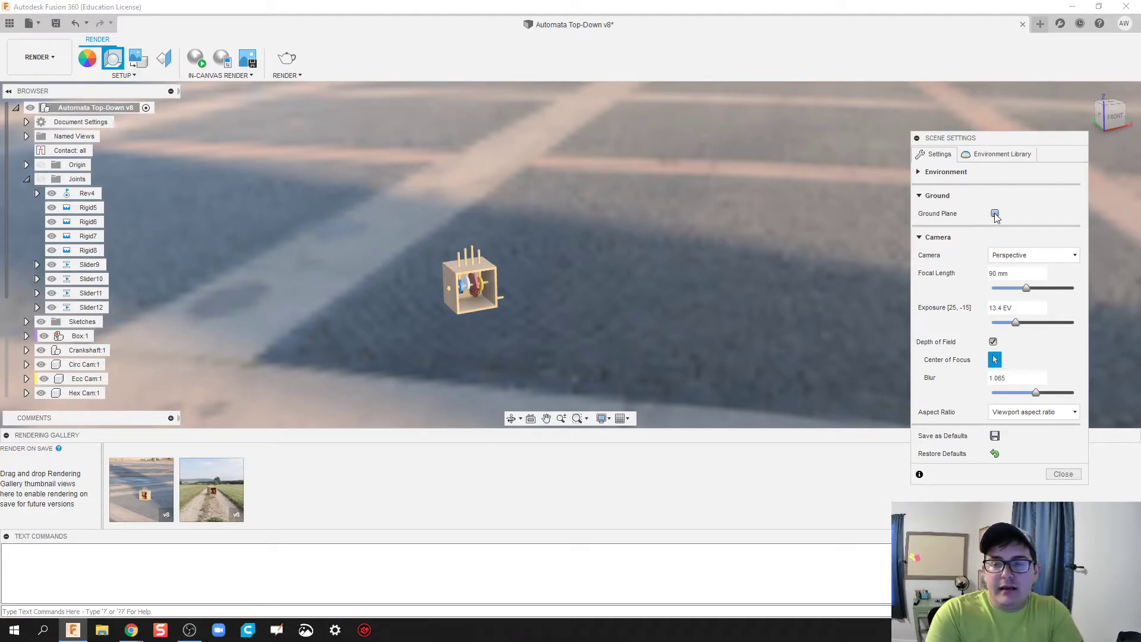
click(995, 214)
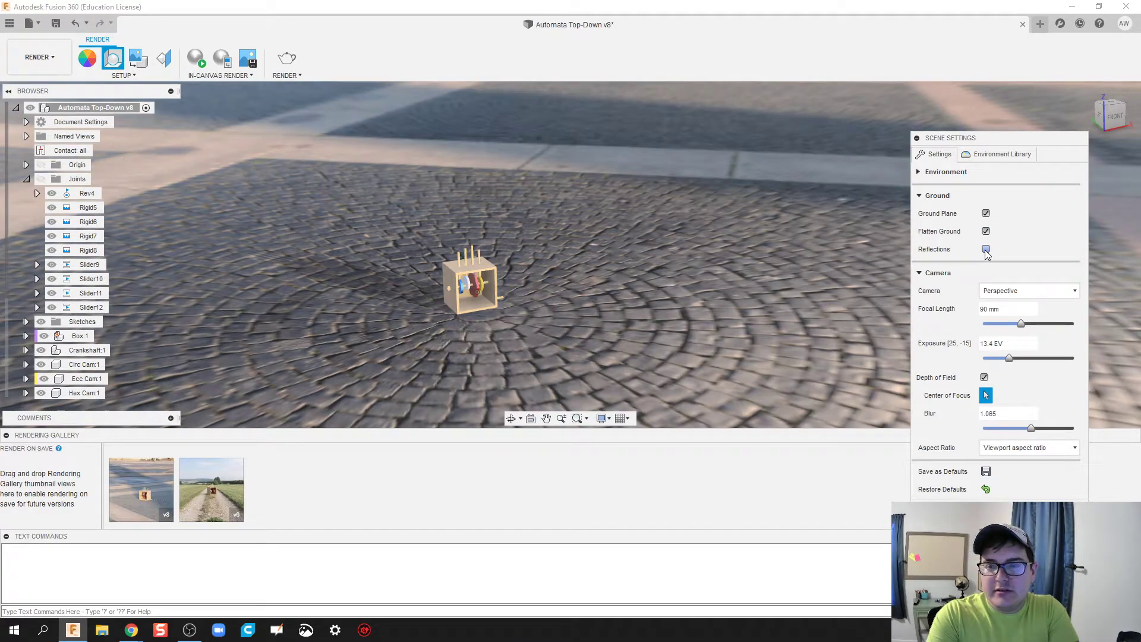
click(987, 250)
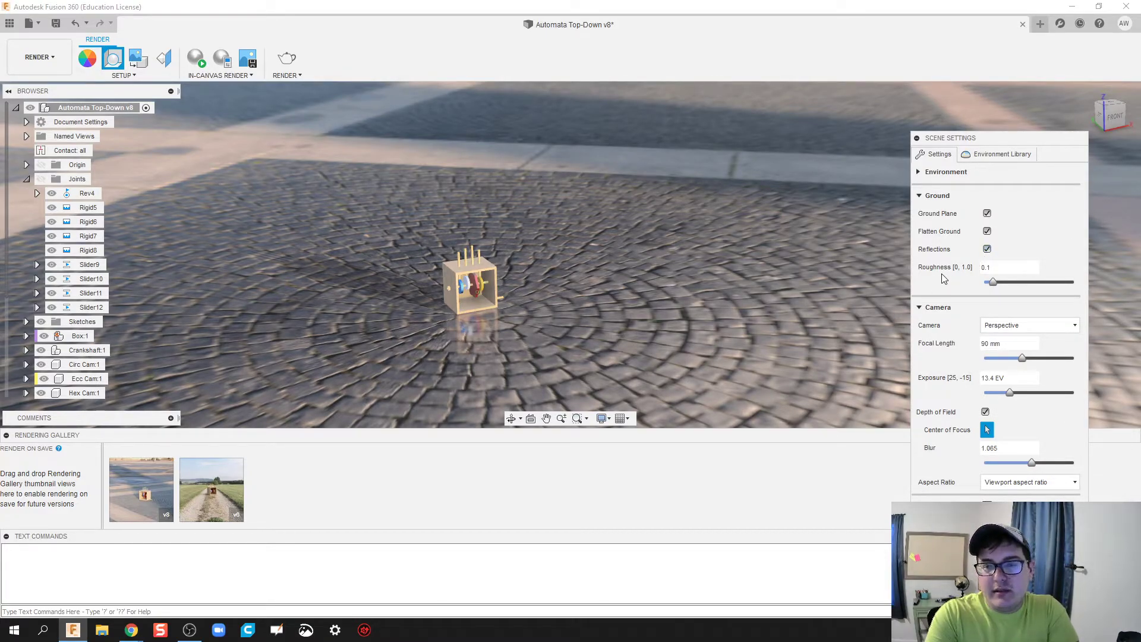
click(987, 249)
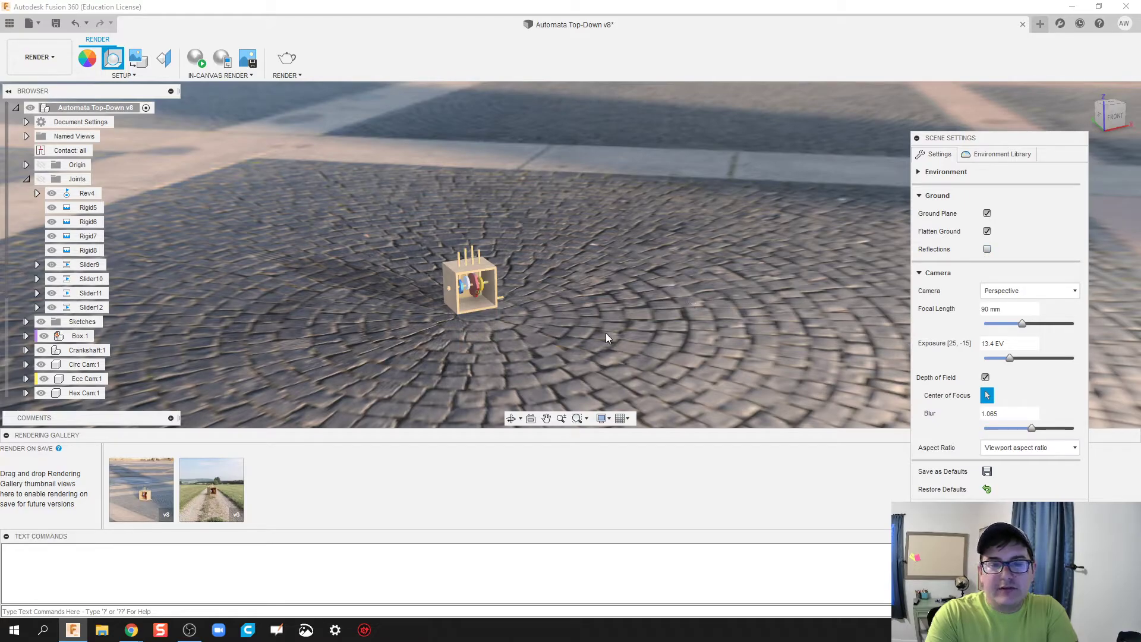
shift+middle_drag(606, 335, 601, 334)
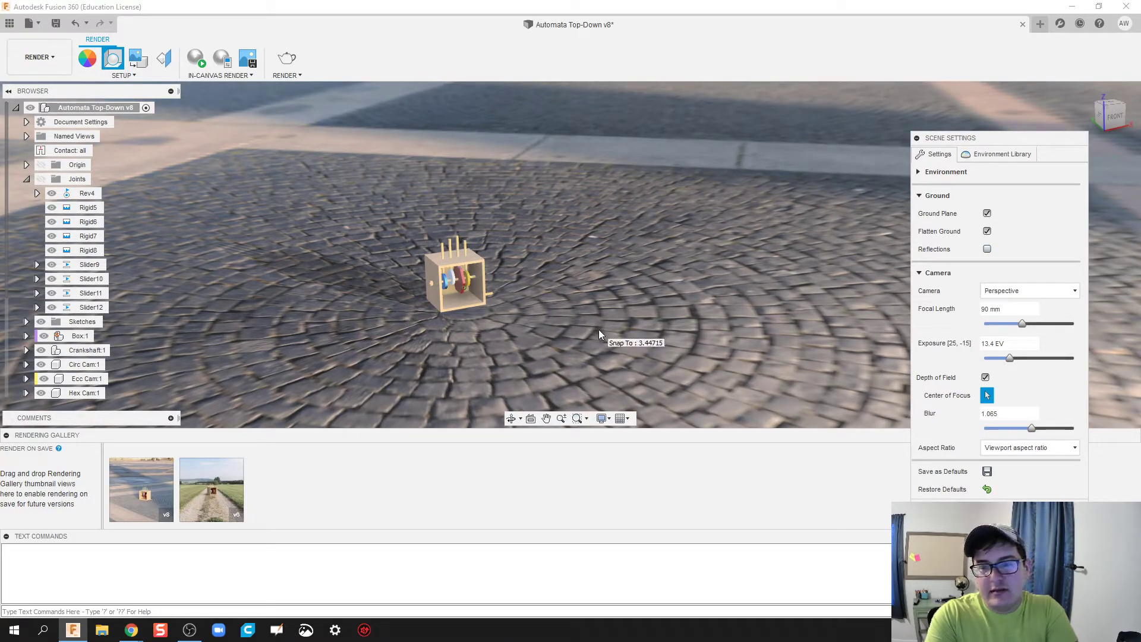
Step: Collapse Ground settings, change the camera from Orthographic to Perspective, and pan the box right
click(926, 196)
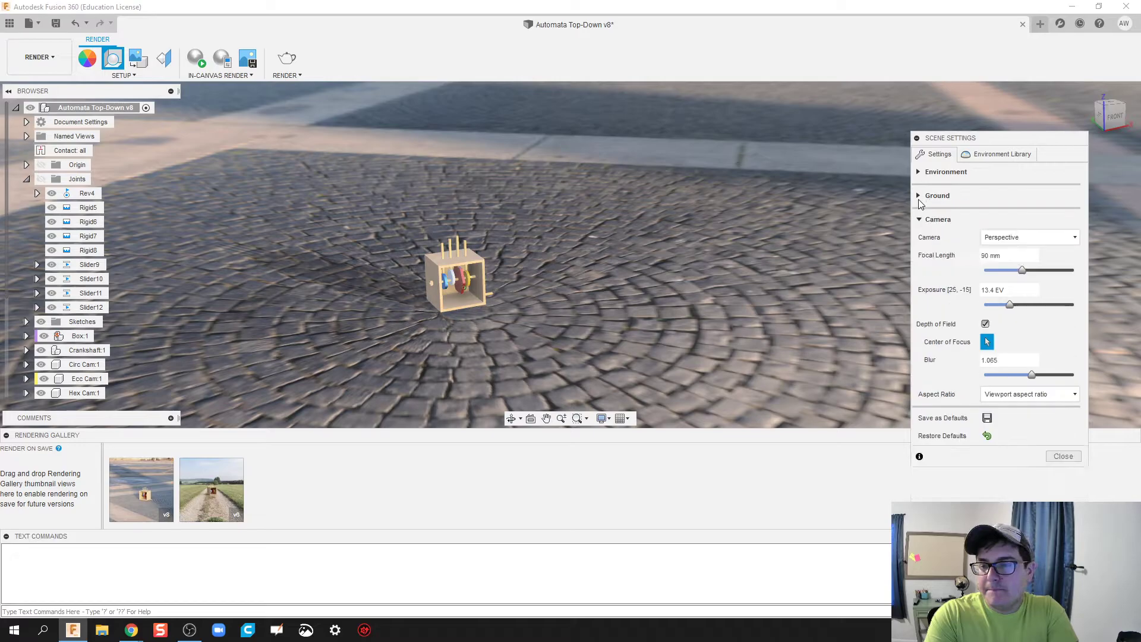
click(1021, 244)
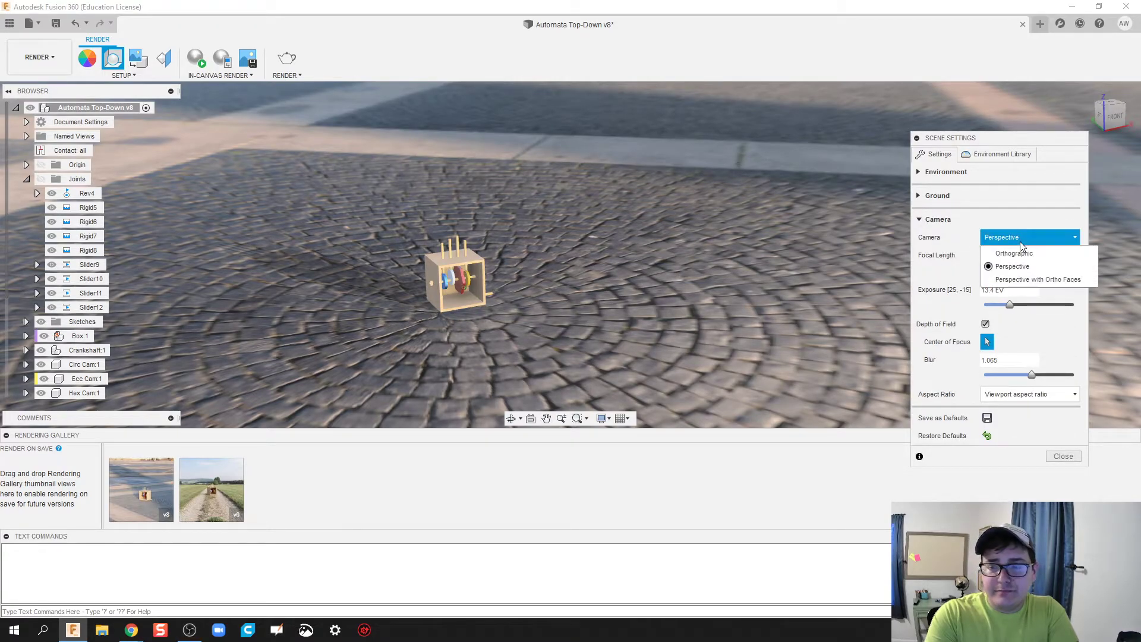
click(1019, 256)
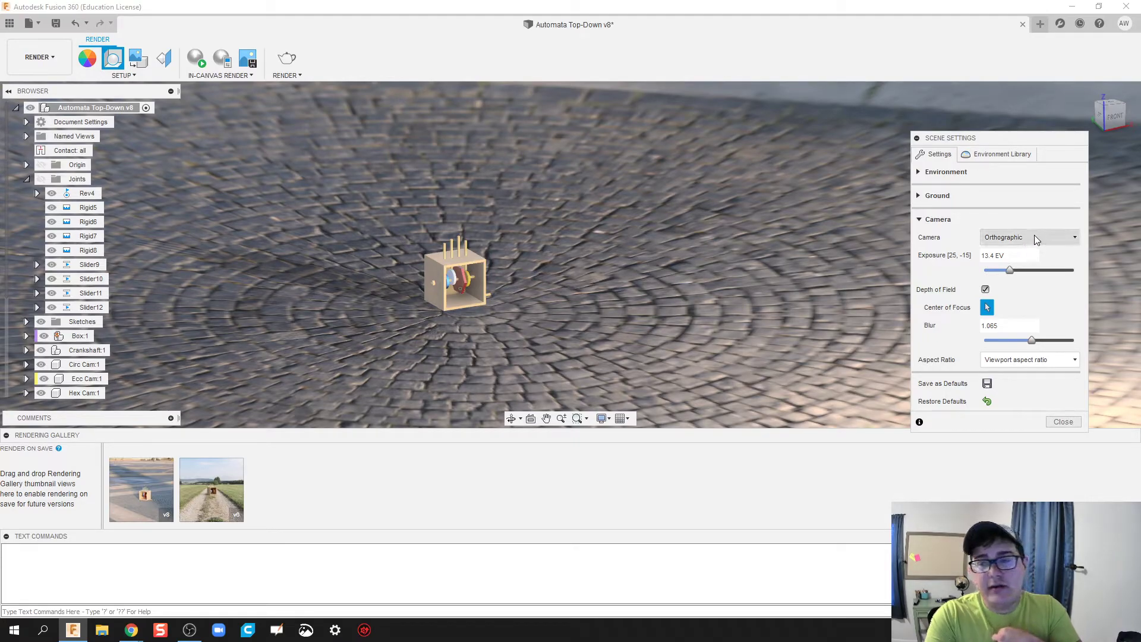
click(1034, 235)
click(1031, 266)
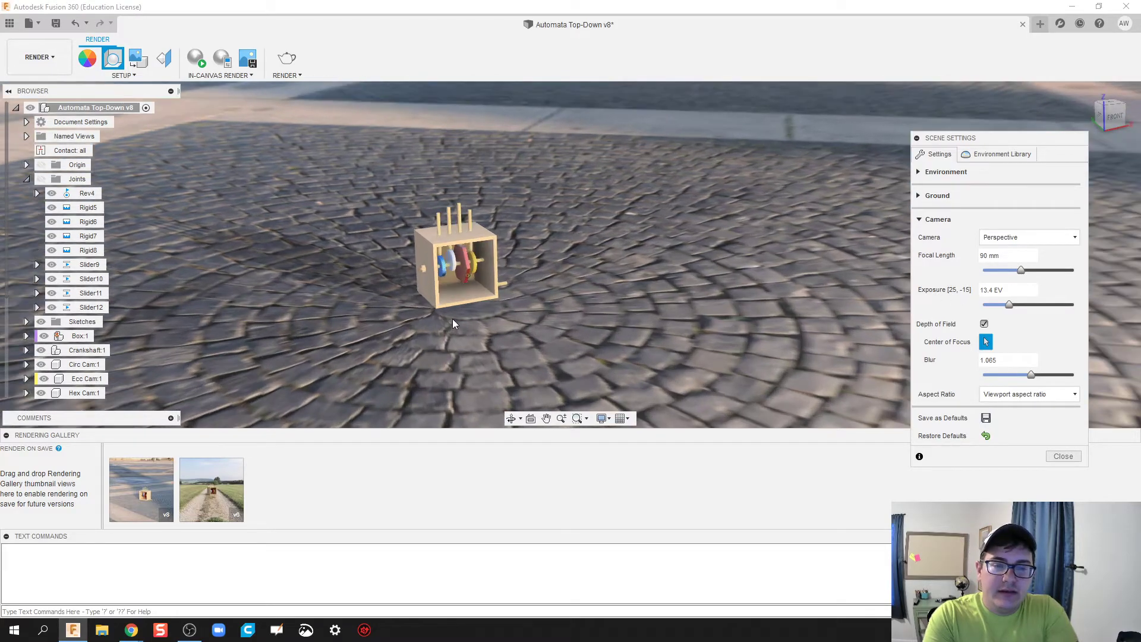
middle_drag(452, 319, 505, 331)
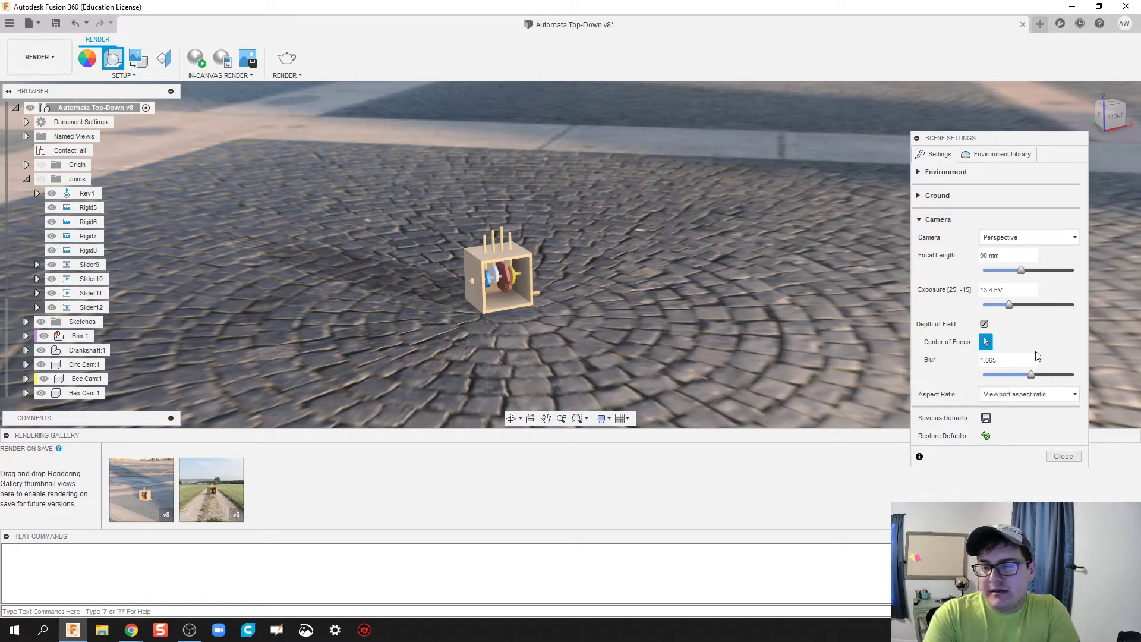
click(925, 221)
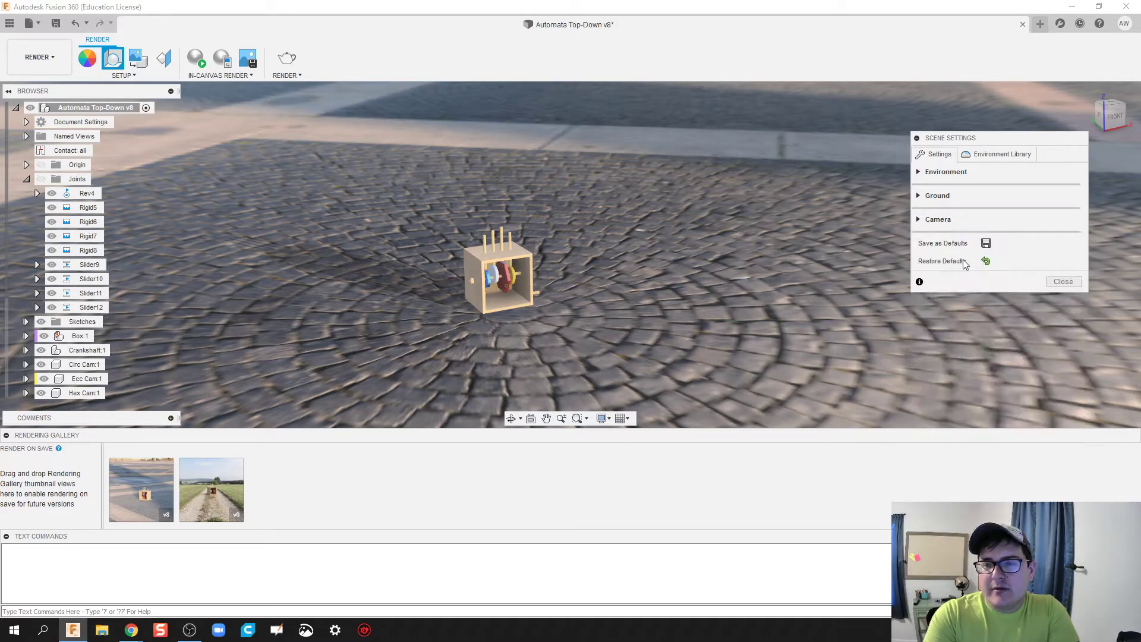
click(999, 154)
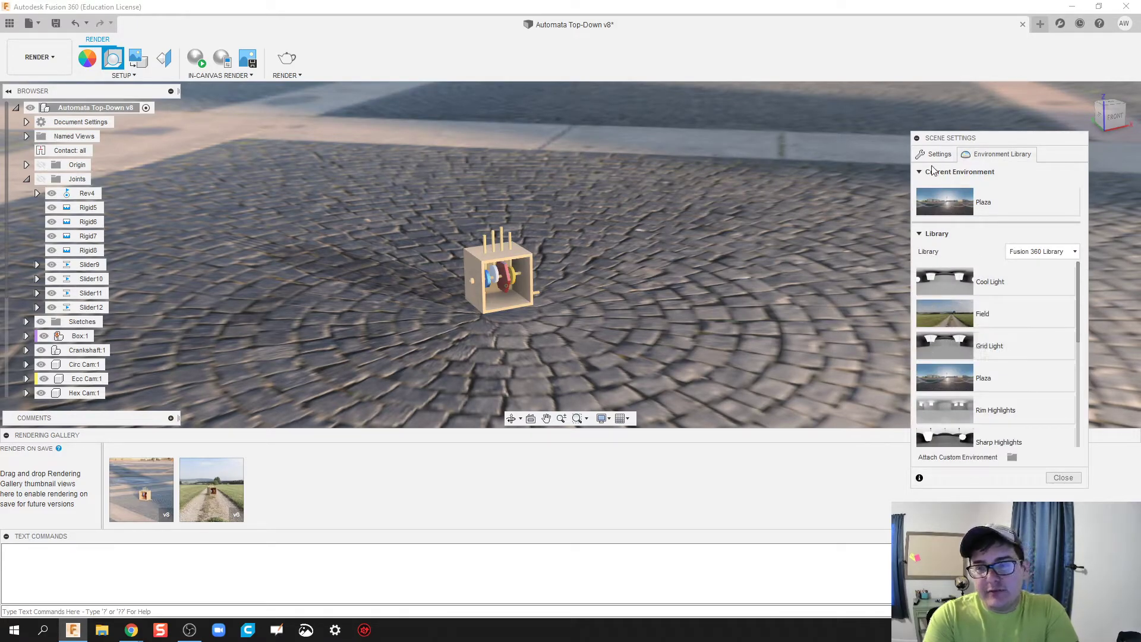
click(935, 154)
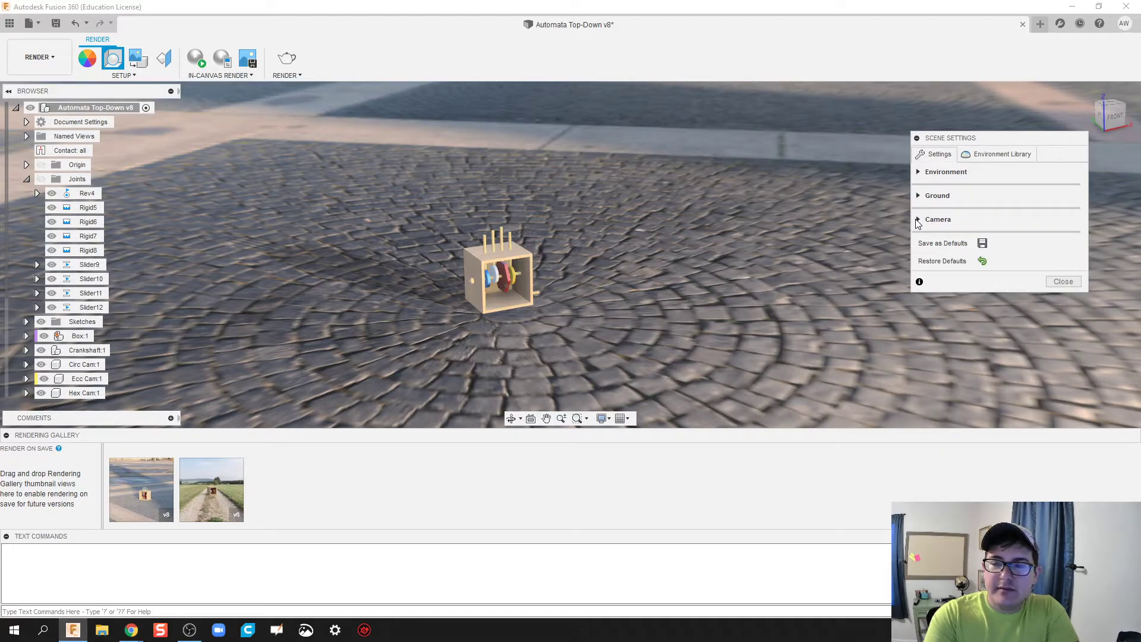
click(918, 221)
click(919, 221)
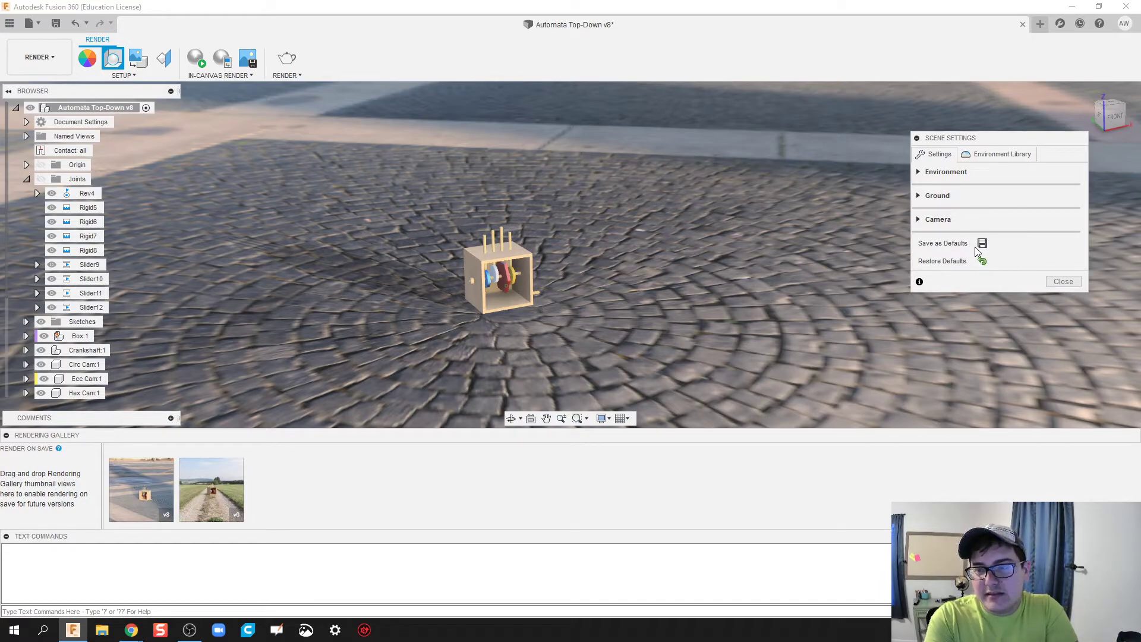
Step: Close Scene Settings and pan, zoom and orbit the view to face the box's open front
click(1063, 282)
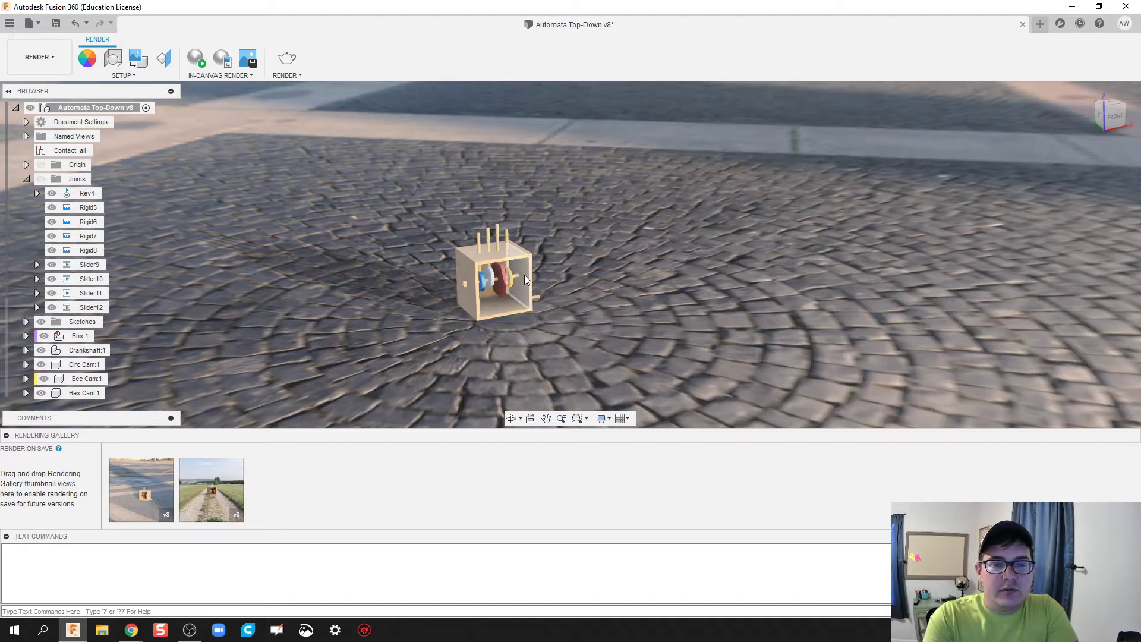
middle_drag(525, 274, 673, 220)
scroll(666, 229, up, 2)
right_click(657, 218)
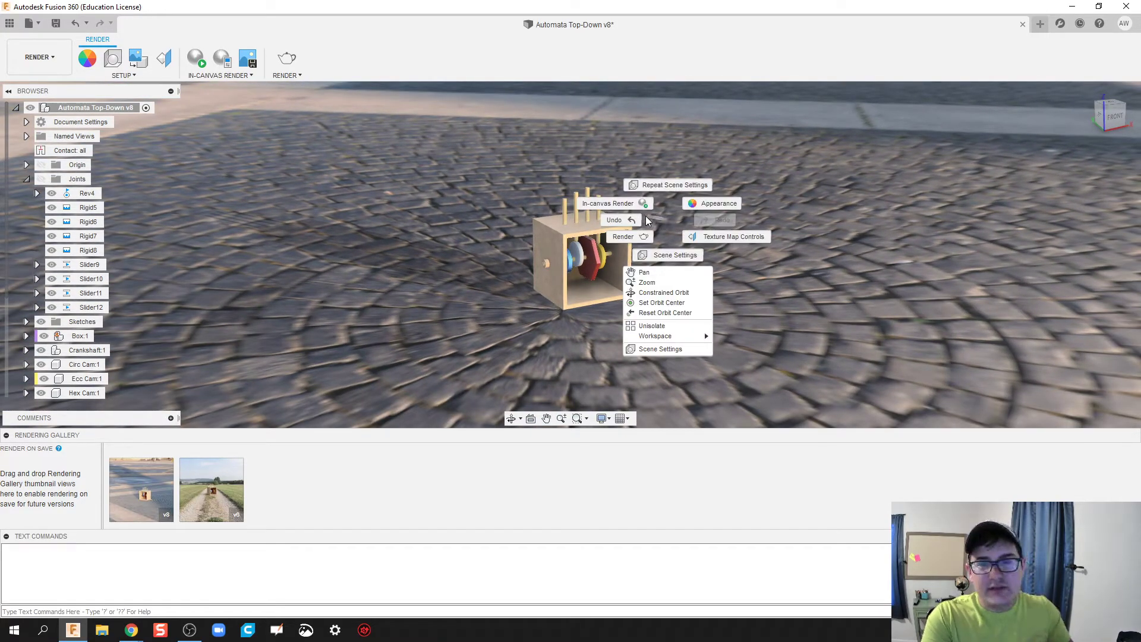
key(Escape)
shift+middle_drag(658, 226, 615, 223)
scroll(623, 232, up, 2)
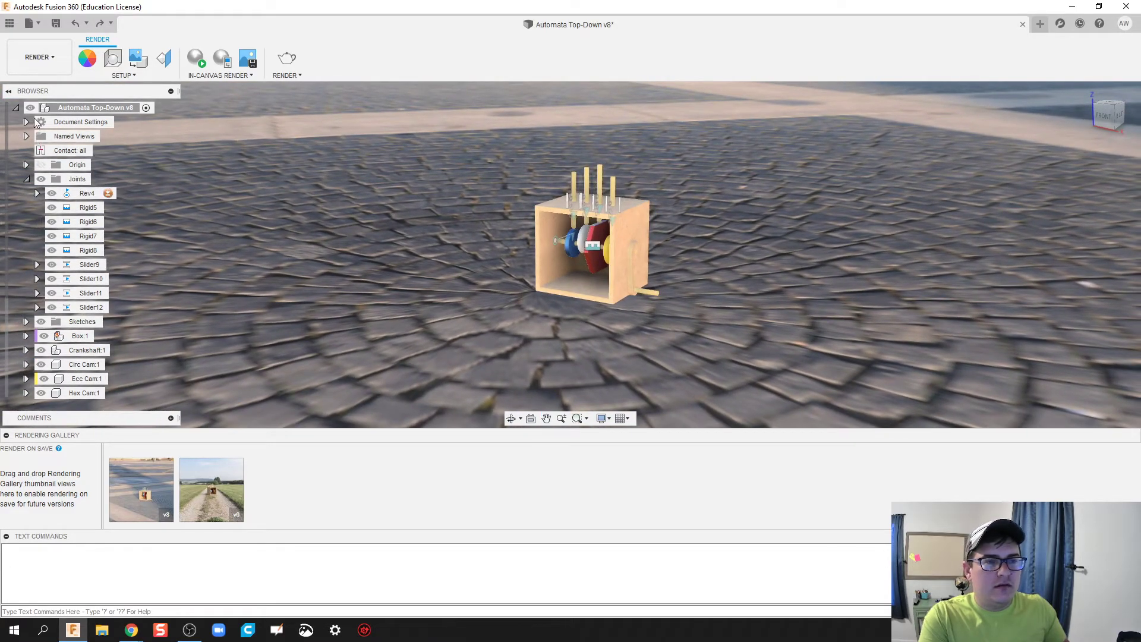
Step: Collapse the Joints folder in the browser and zoom in to centre the enlarged box
click(26, 179)
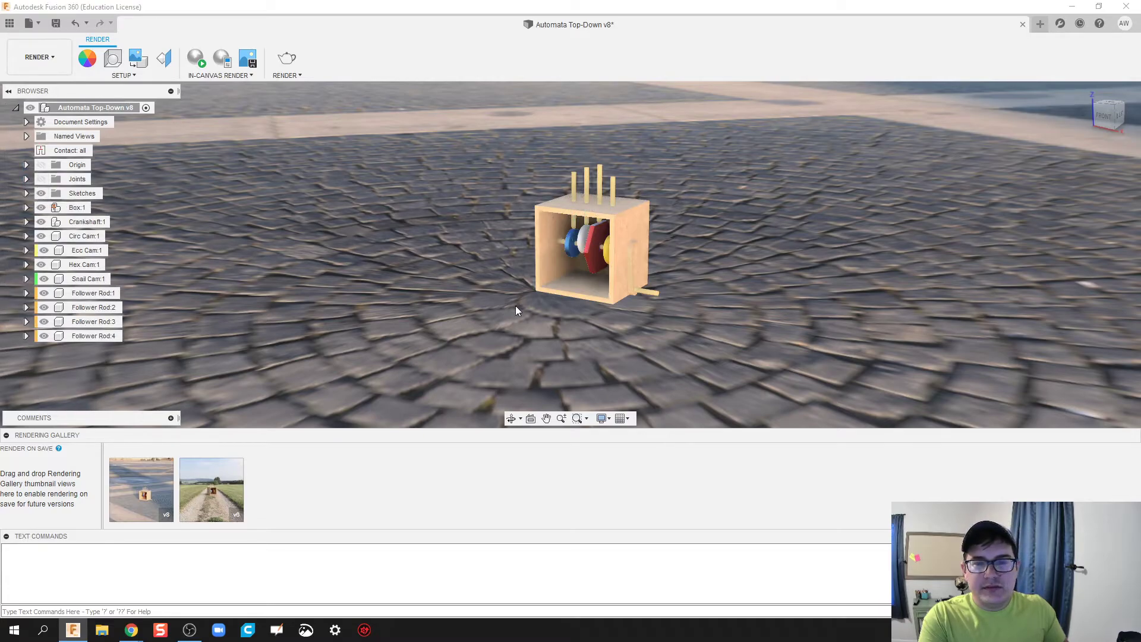
scroll(515, 301, down, 4)
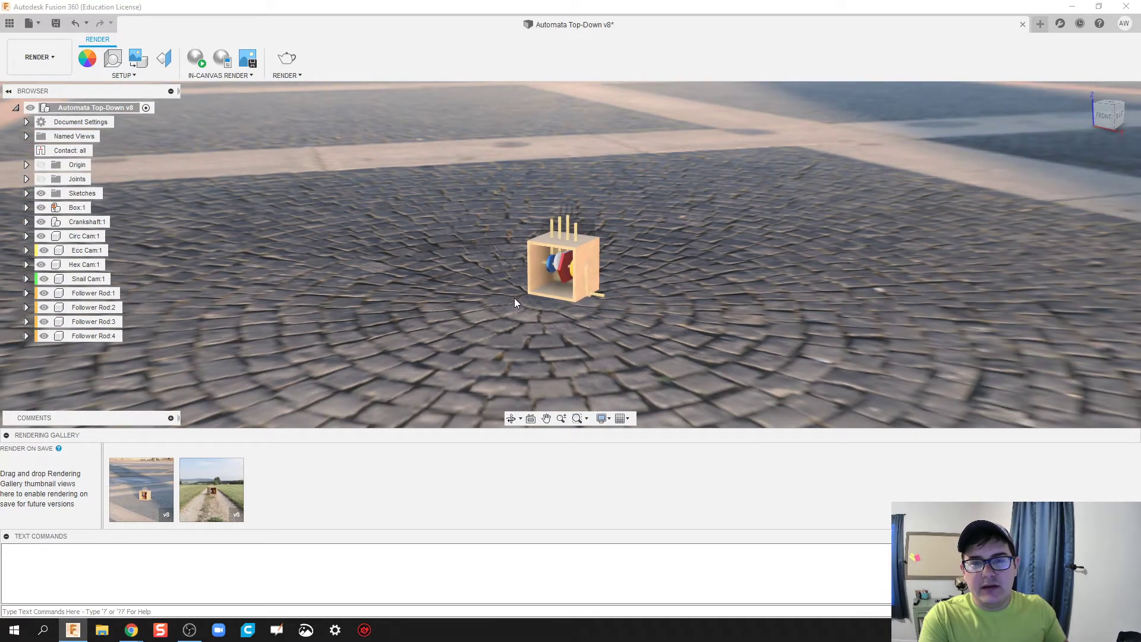
scroll(513, 288, up, 1)
scroll(510, 283, up, 3)
middle_drag(508, 281, 434, 297)
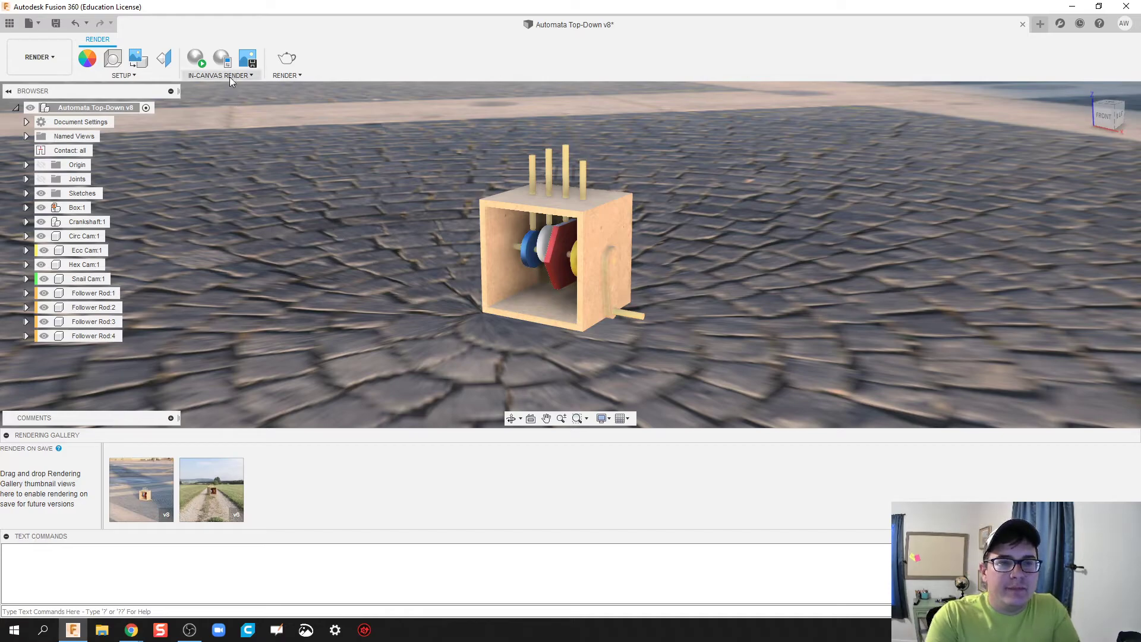
Step: Start Capture Image and set the image resolution to 512 x 512 (1:1) instead of 1024 x 1024
click(250, 62)
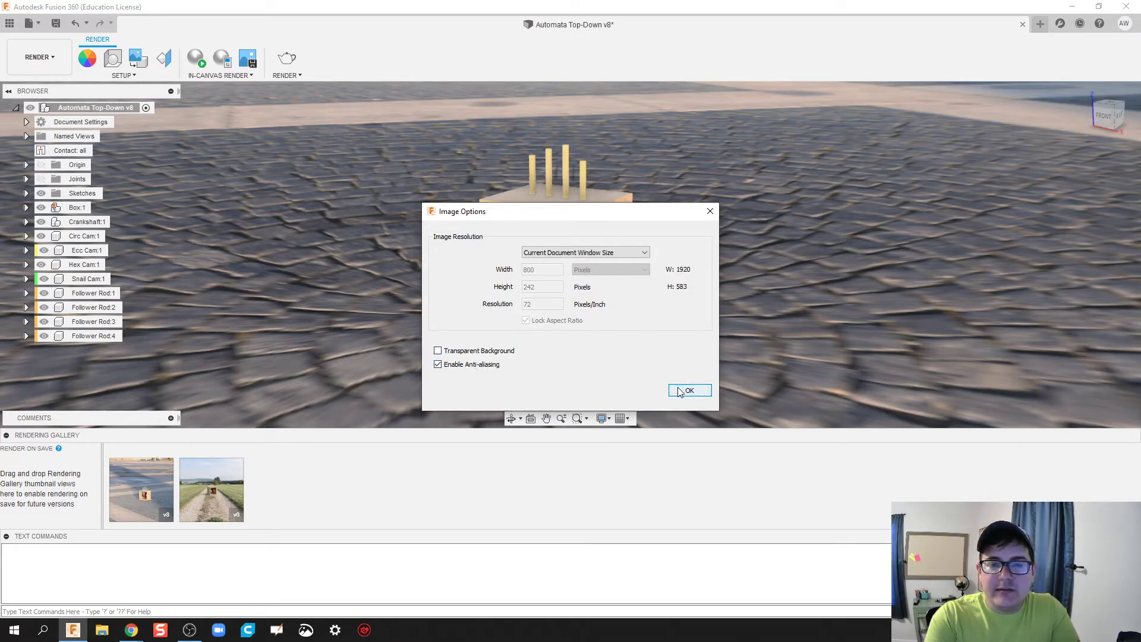
click(614, 252)
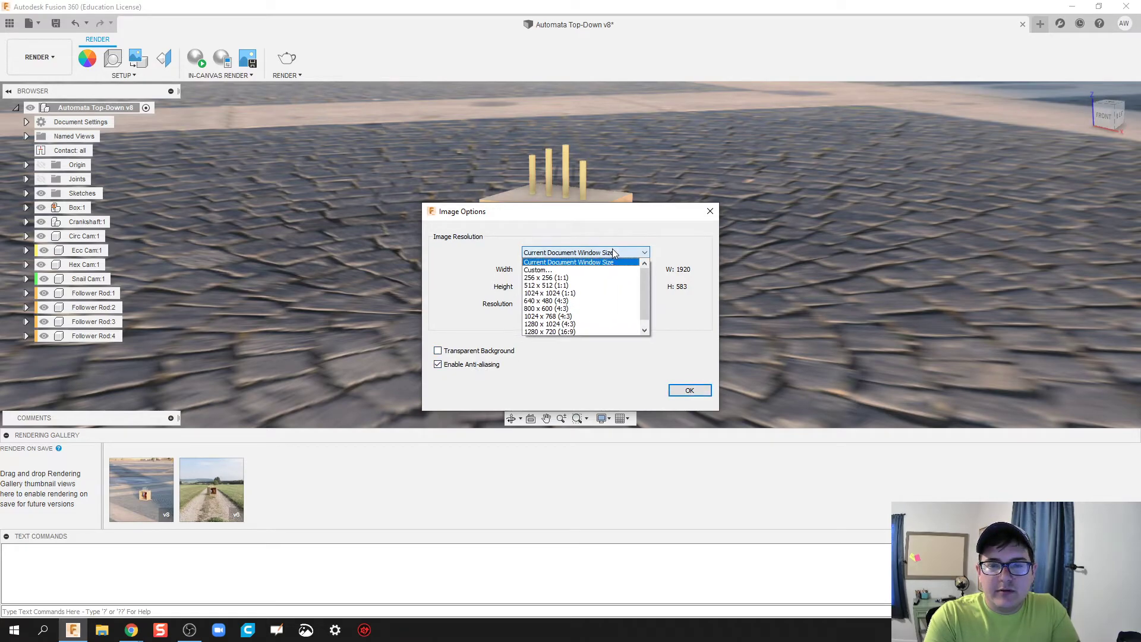
click(538, 293)
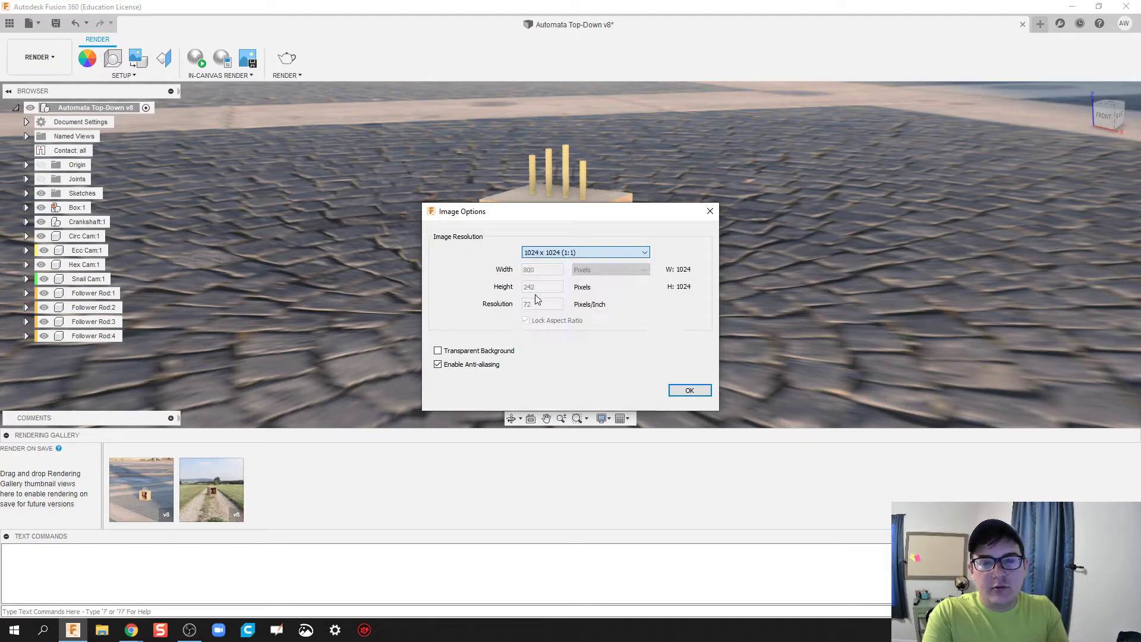
click(588, 253)
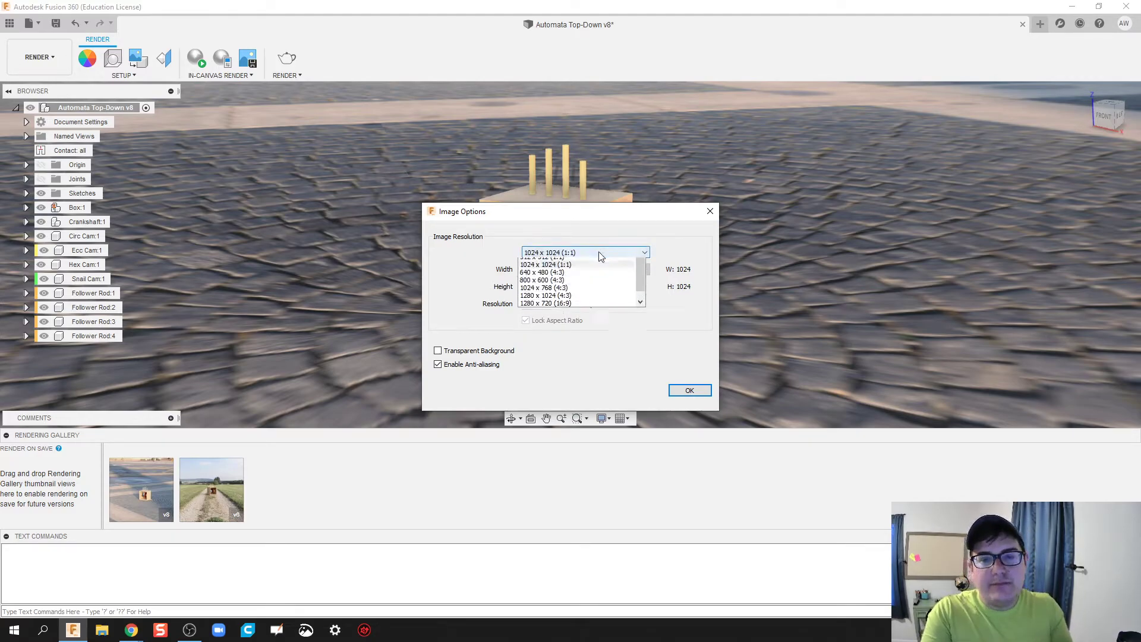
click(559, 287)
click(580, 253)
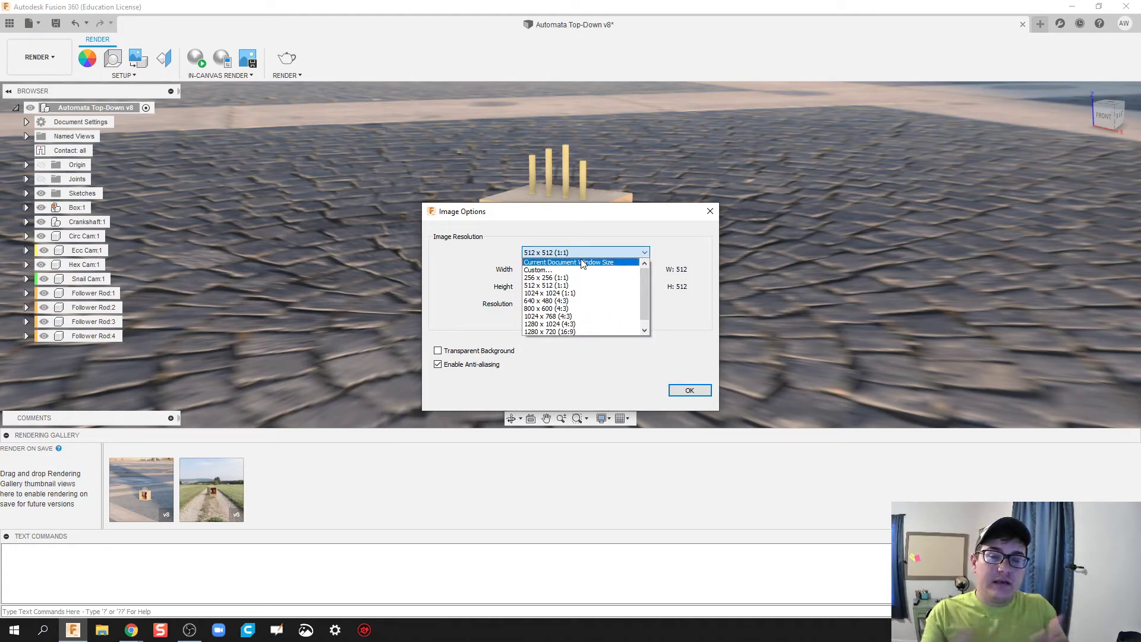
scroll(559, 330, down, 1)
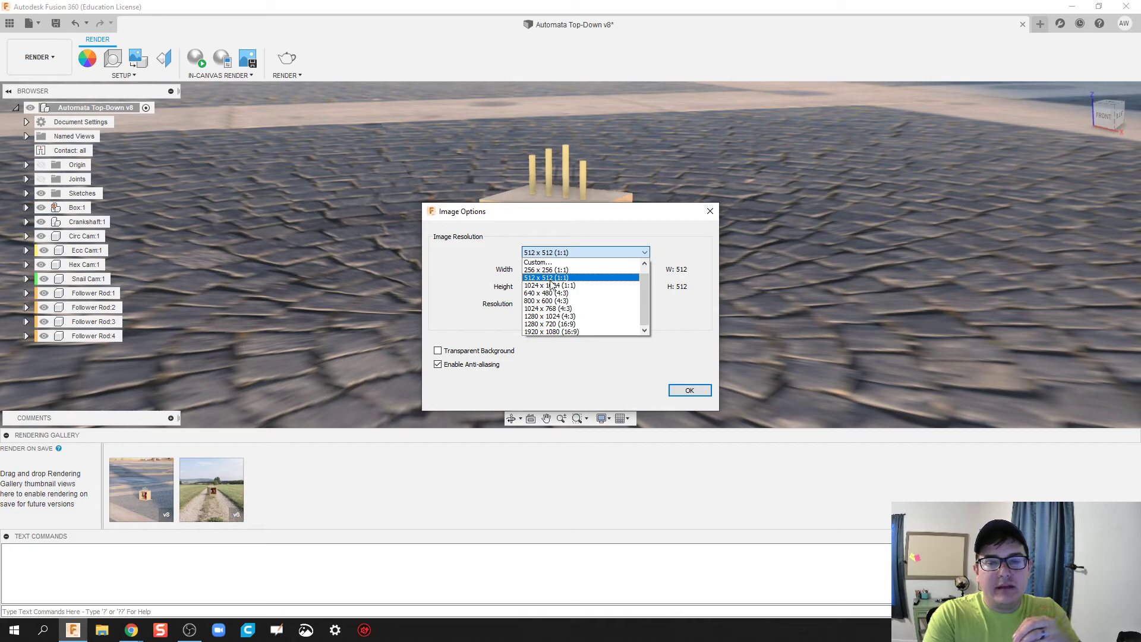
key(Escape)
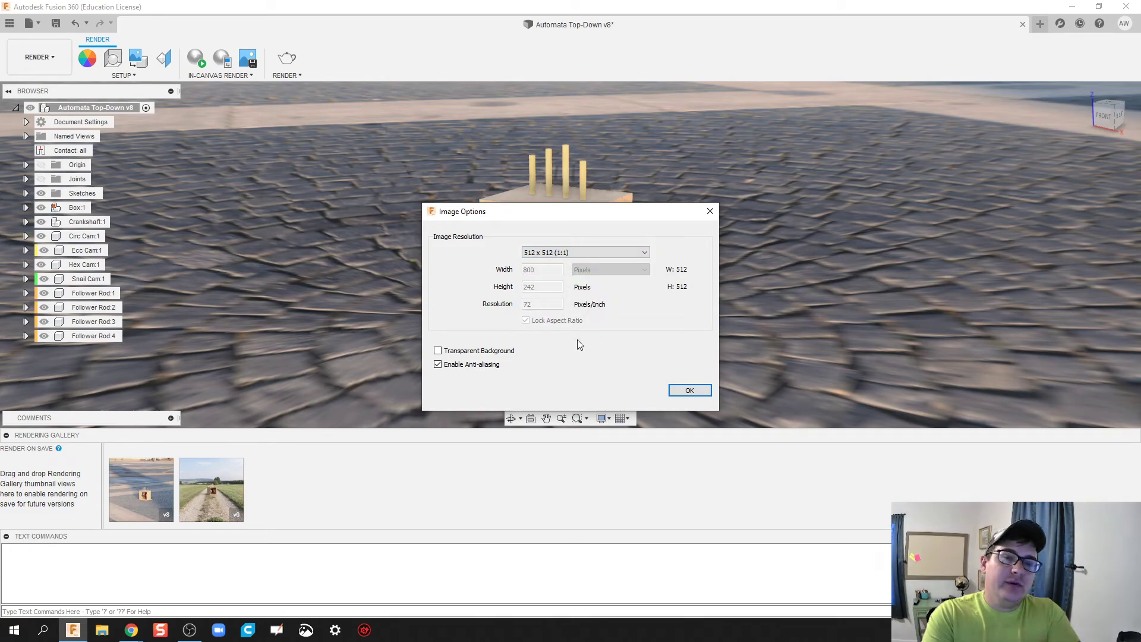
Step: Save the capture as a JPG to the computer, not the cloud, replacing the existing file
click(685, 394)
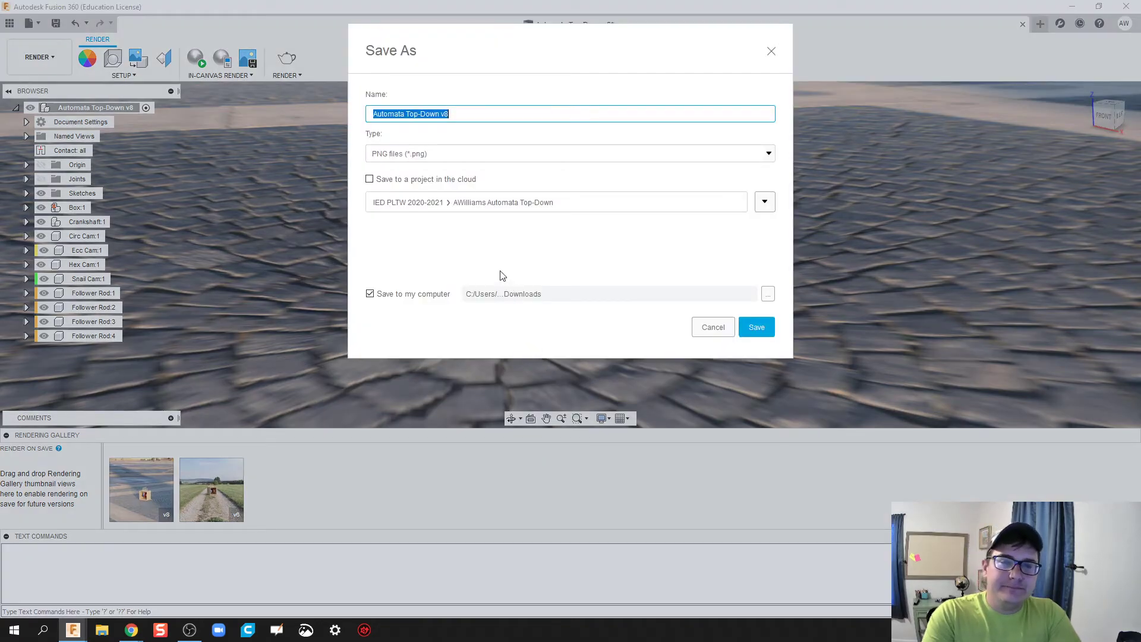
click(466, 157)
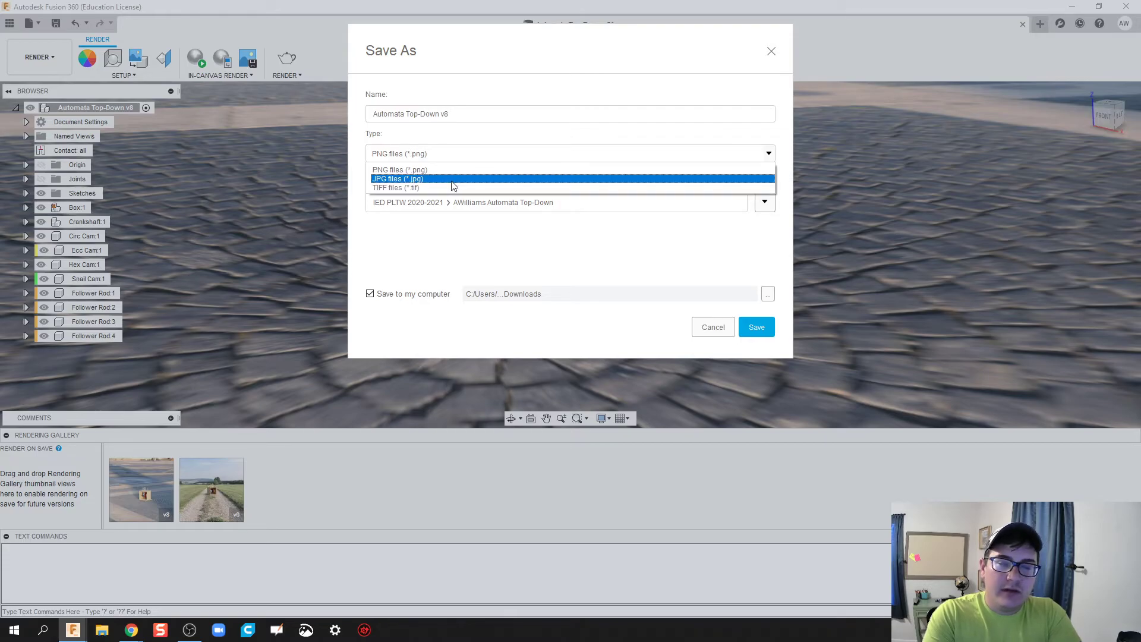
click(453, 182)
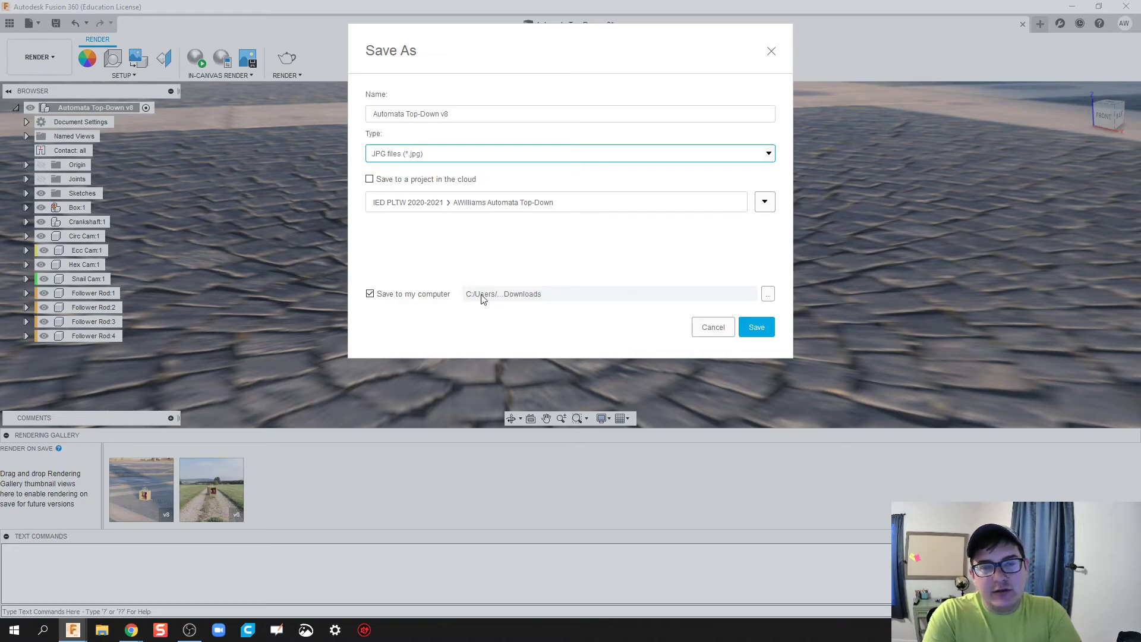
click(480, 152)
click(456, 180)
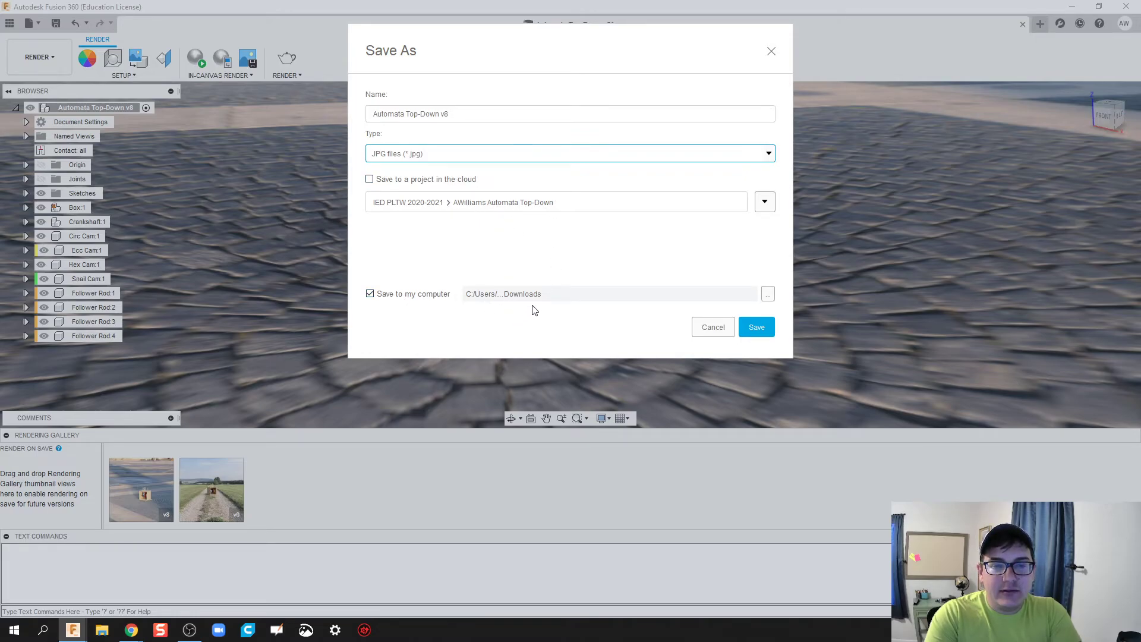
click(392, 180)
click(392, 180)
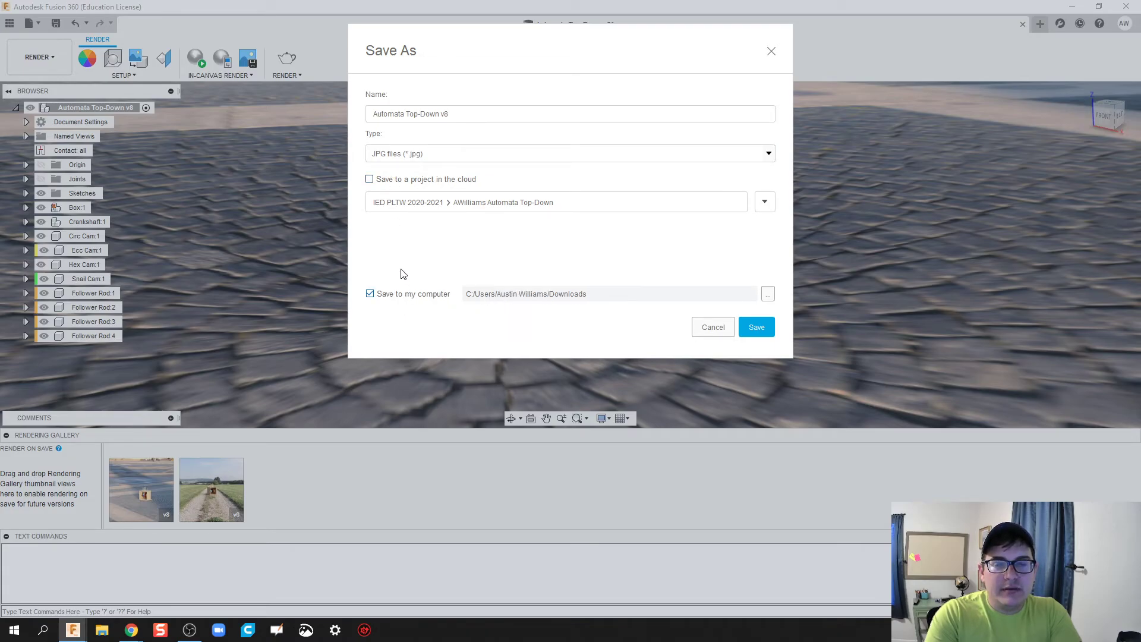
click(756, 327)
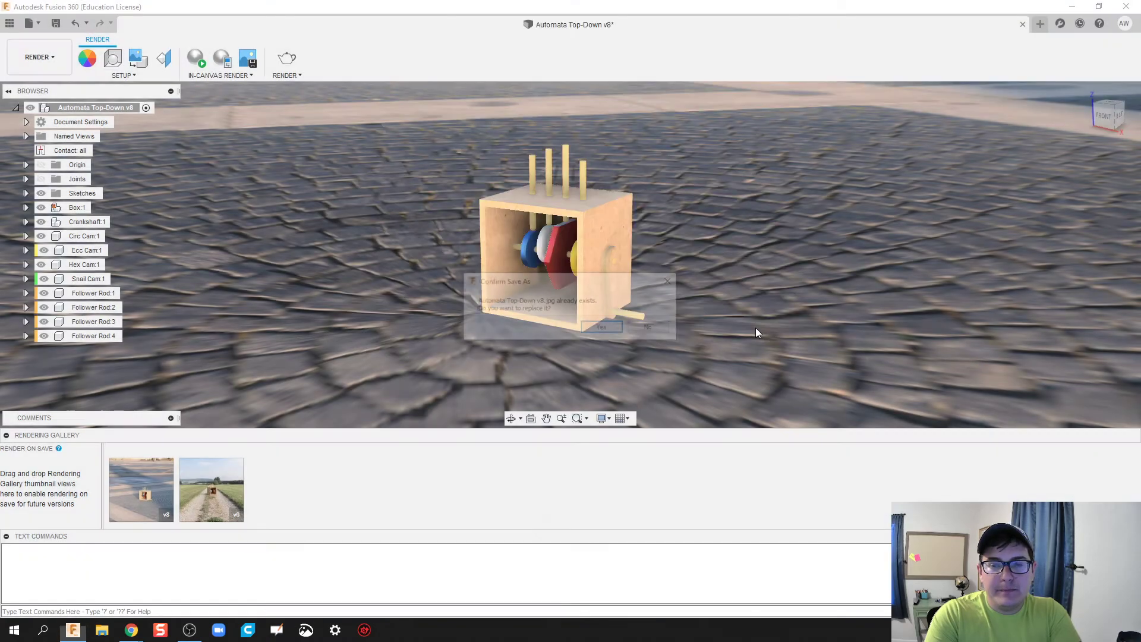
click(603, 330)
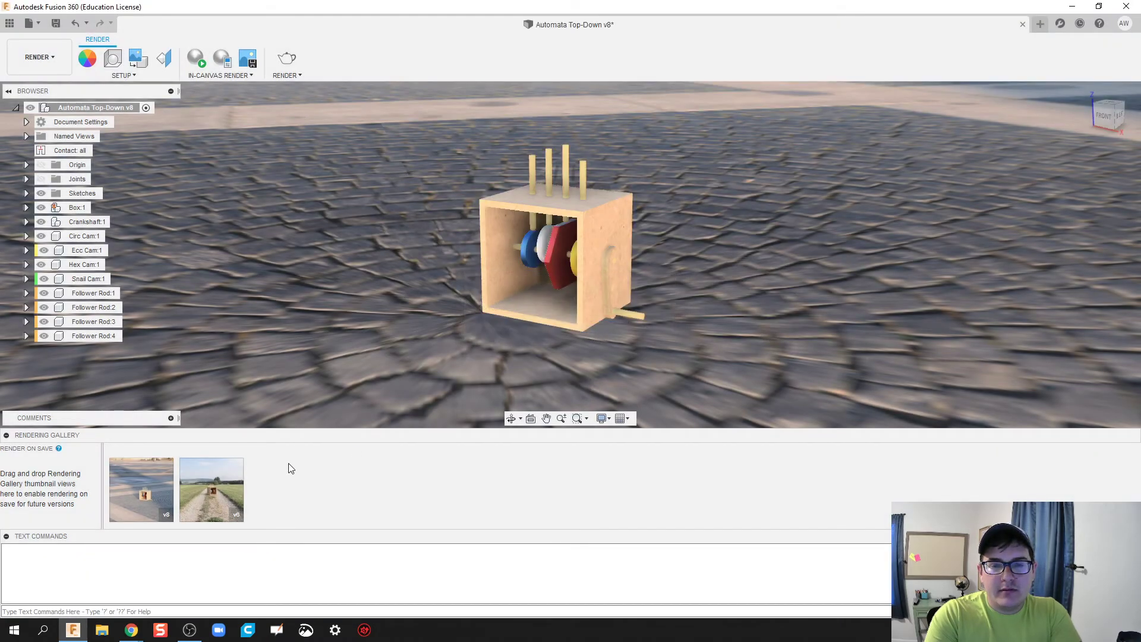
Step: Open Automata Top-Down v8.jpg from Downloads in Photos and move the viewer aside
click(101, 630)
click(193, 200)
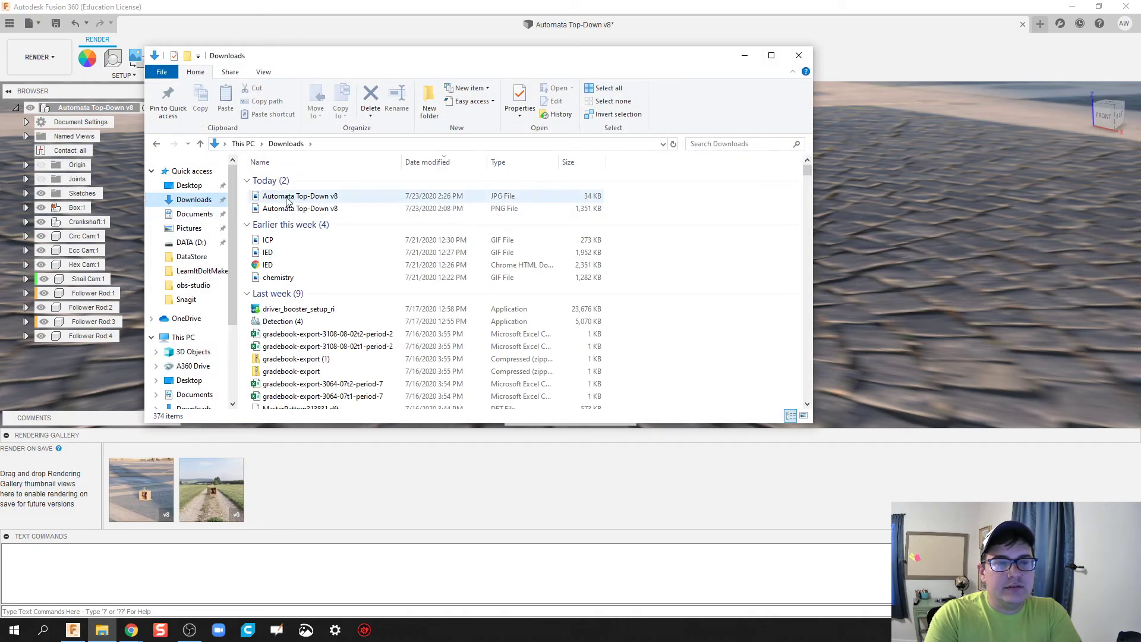
double_click(309, 192)
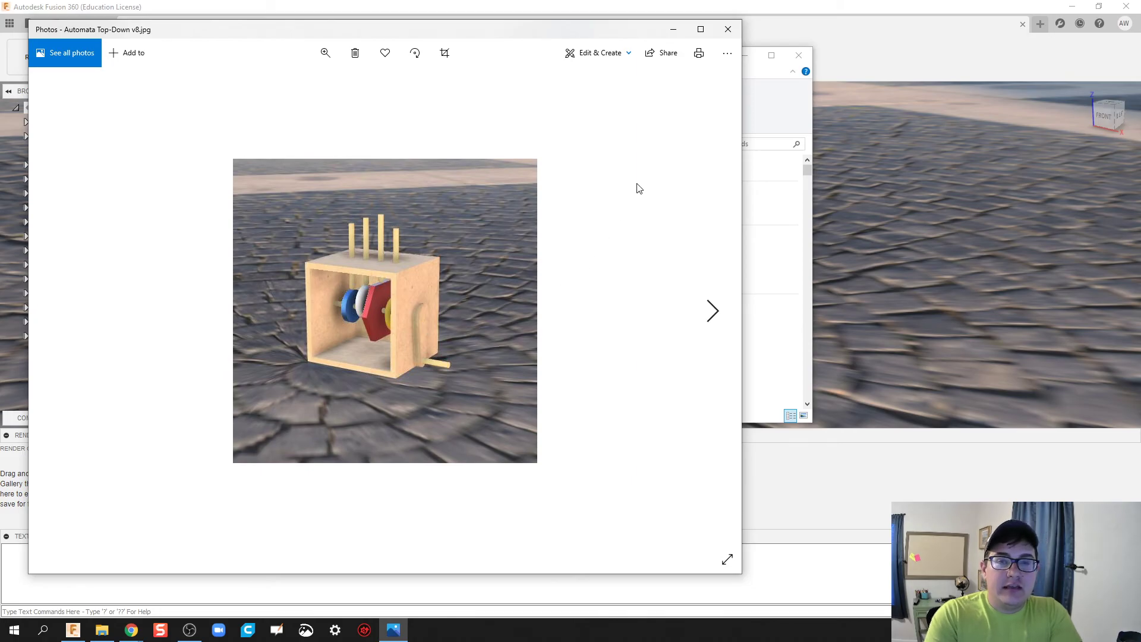
click(790, 62)
click(732, 42)
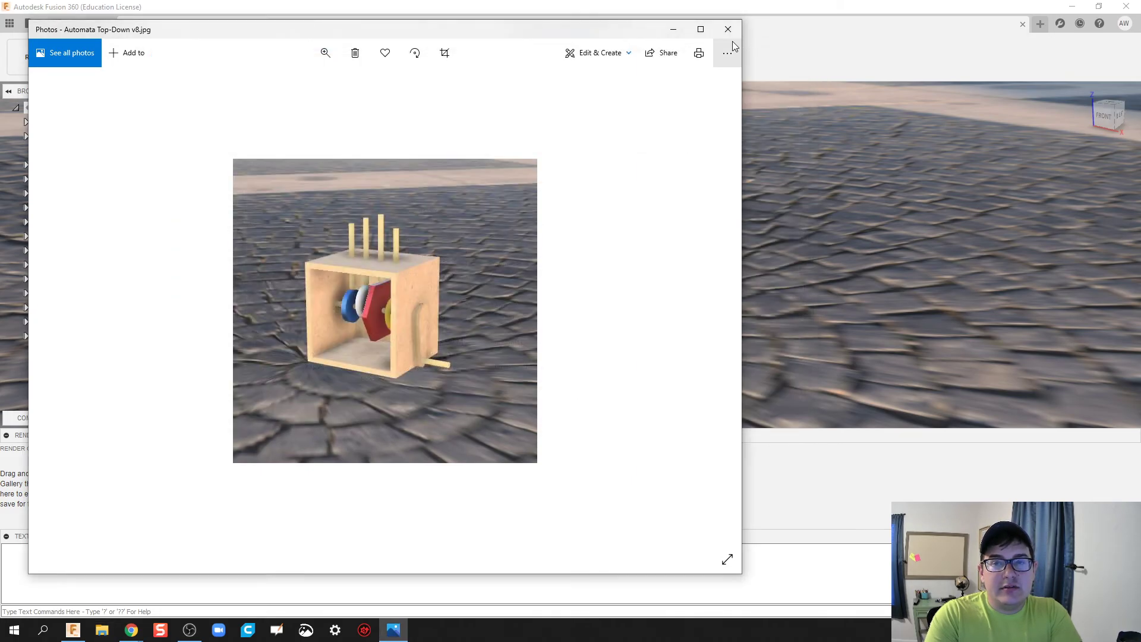
drag(637, 38, 1071, 315)
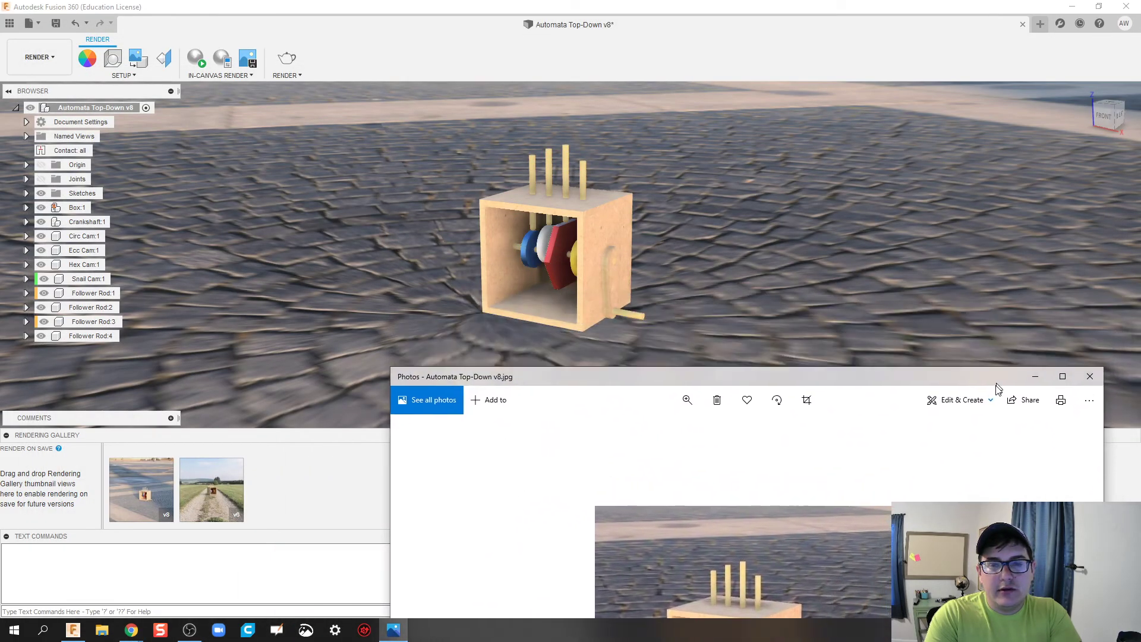
Step: Move the Photos window aside and close it to return to Fusion 360
drag(997, 386, 847, 54)
click(937, 41)
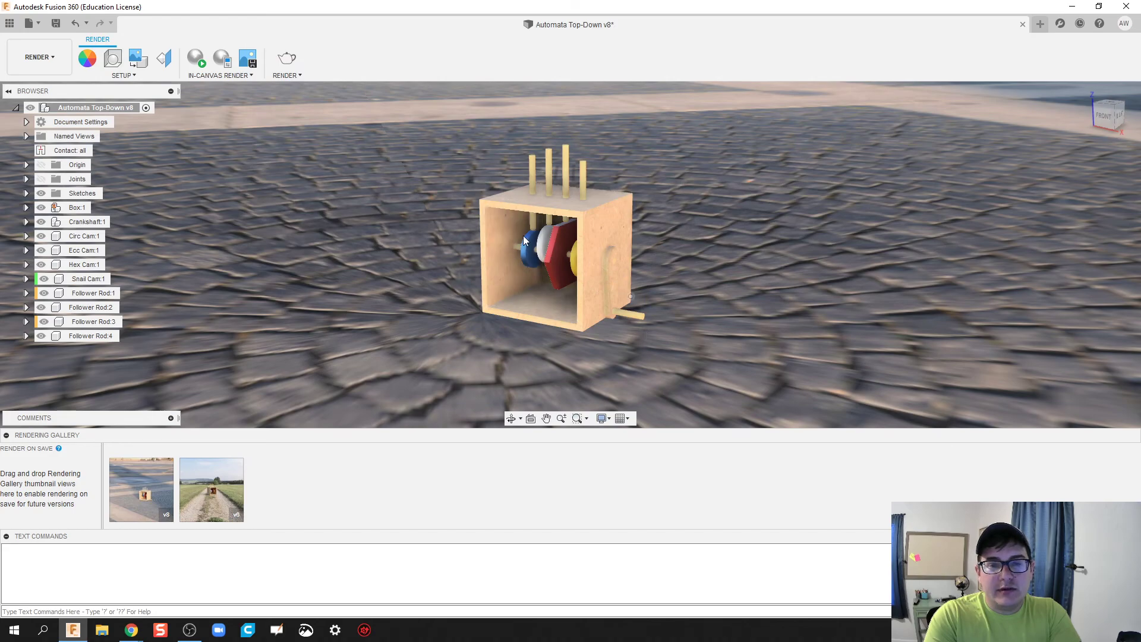